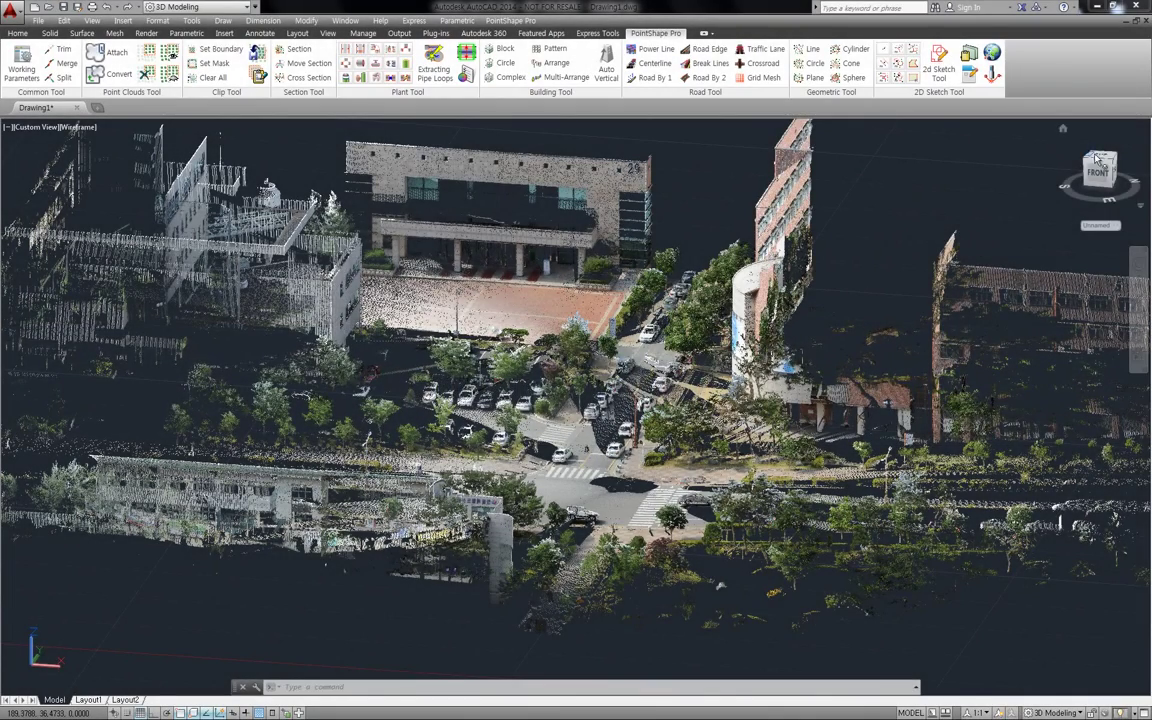
- Switch to the top view and zoom in on the parked cars along the street
left_click(1101, 157)
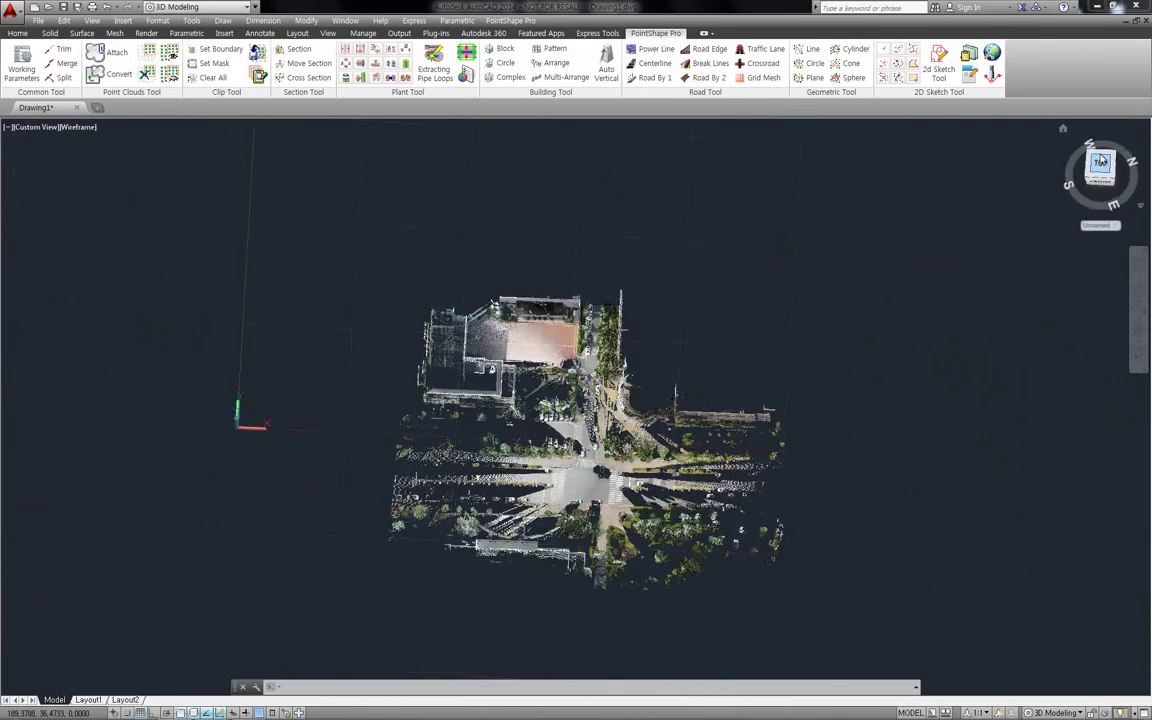
scroll(600, 415, "up", 3)
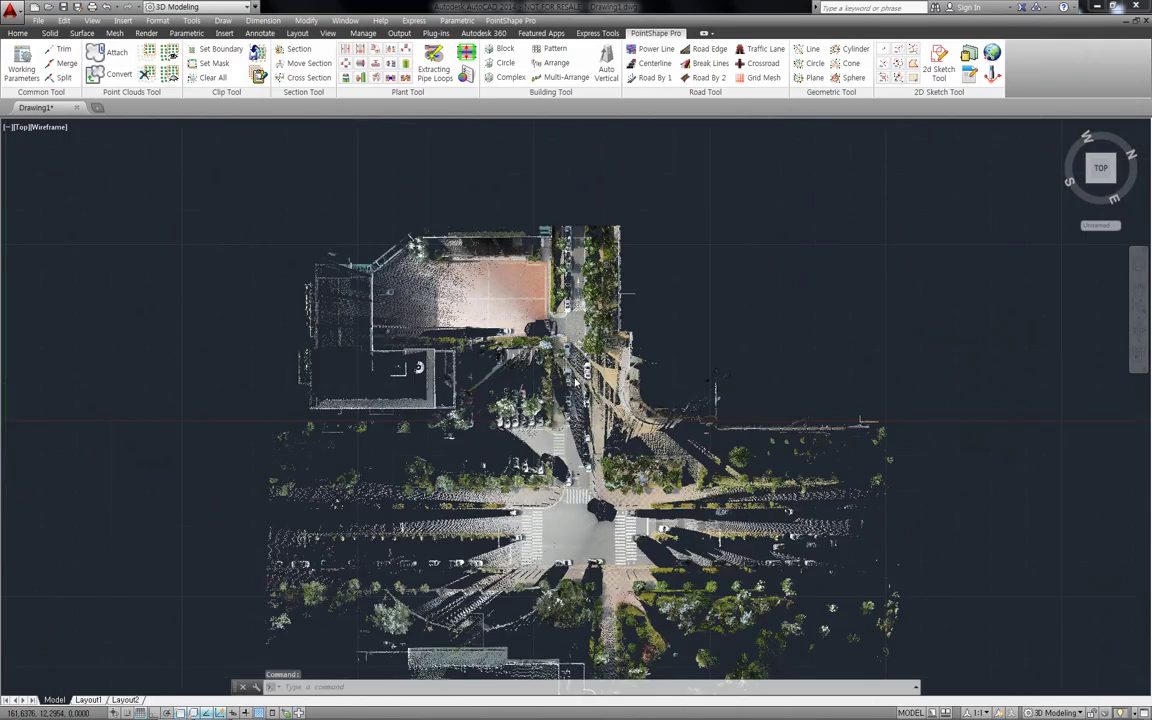
scroll(575, 377, "up", 3)
scroll(574, 372, "up", 3)
scroll(573, 368, "up", 2)
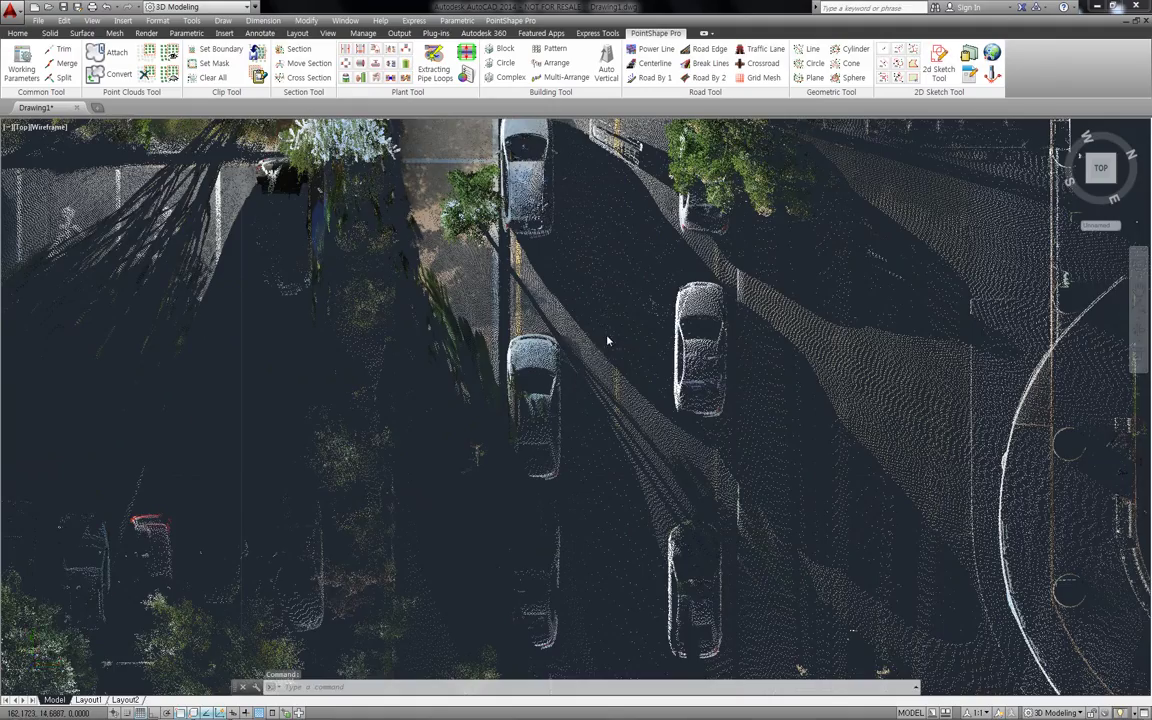
scroll(607, 341, "up", 3)
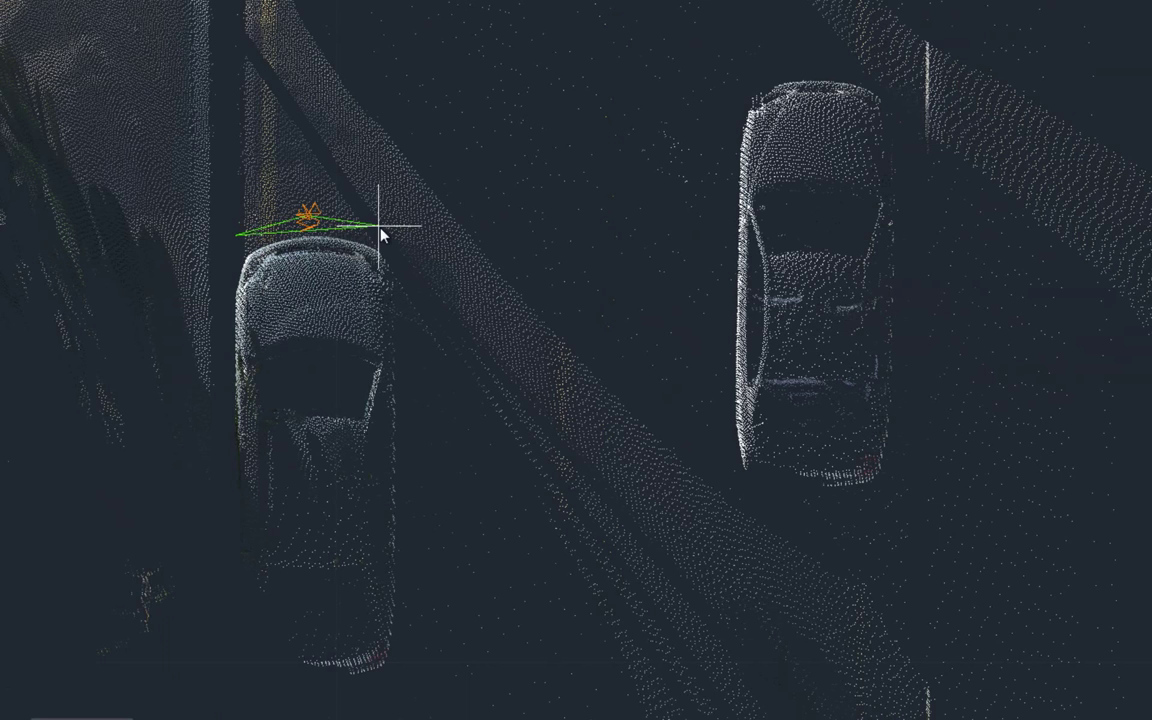
- Mask out the left parked car with a seven-point outline polygon
left_click(384, 226)
left_click(417, 322)
left_click(411, 673)
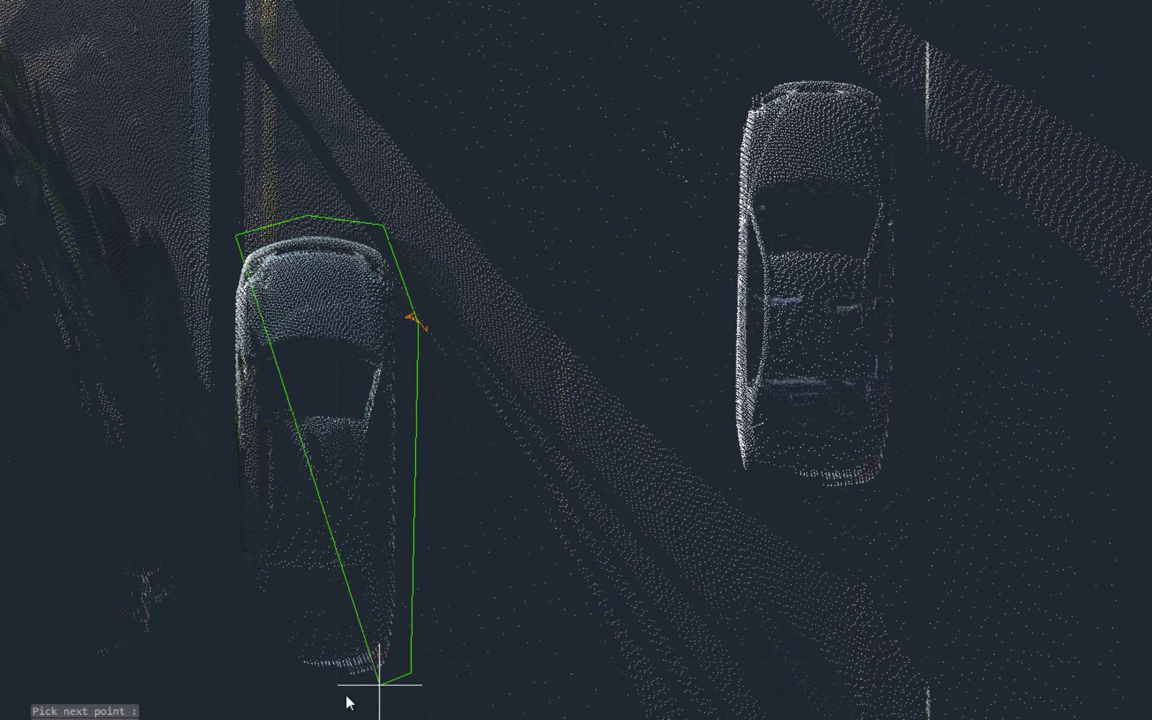
left_click(335, 692)
left_click(237, 683)
left_click(196, 627)
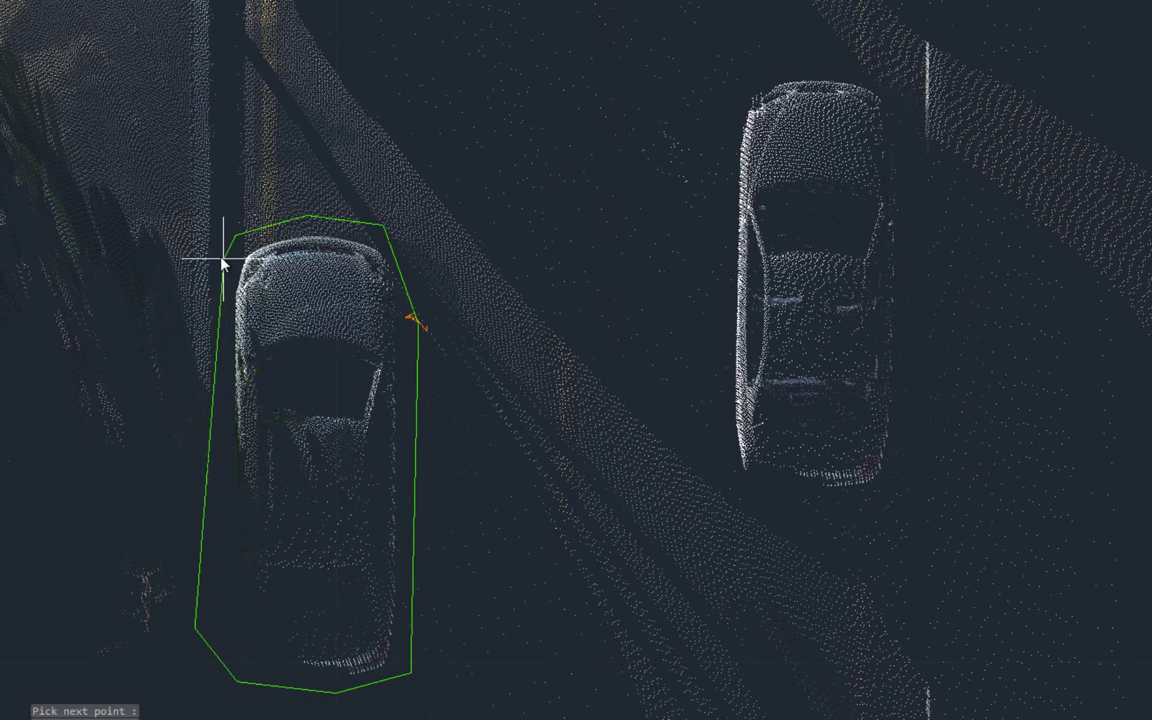
left_click(221, 260)
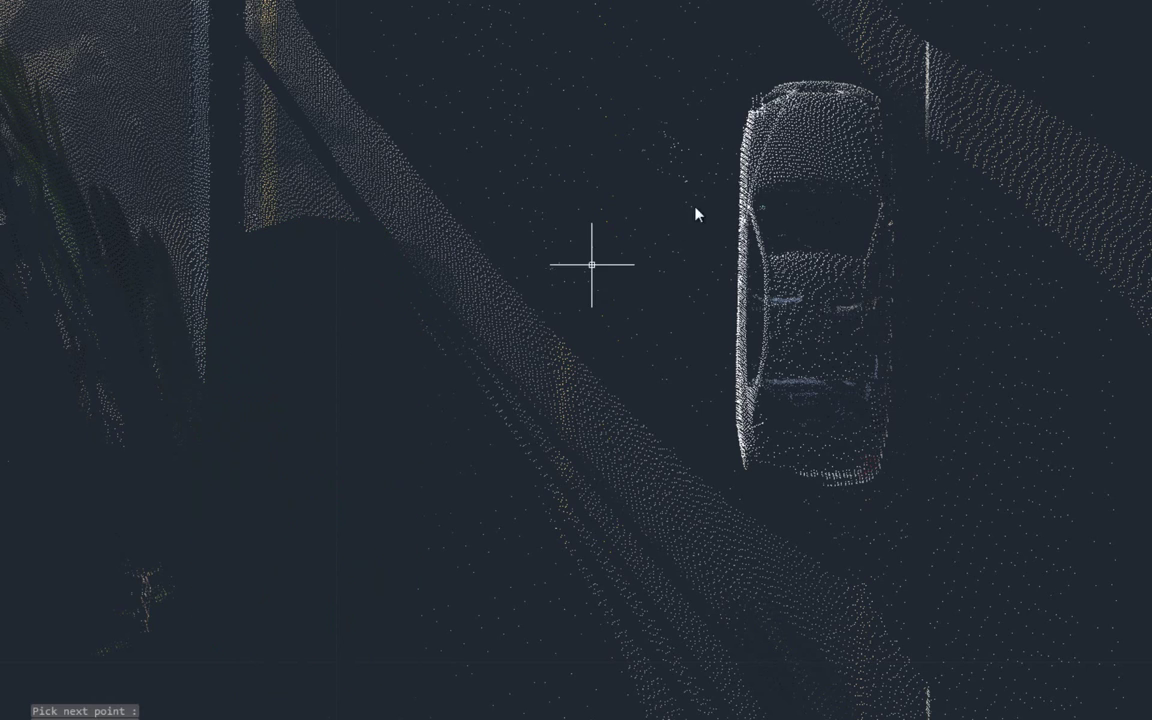
- Mask out the right parked car with a six-point outline polygon
left_click(711, 88)
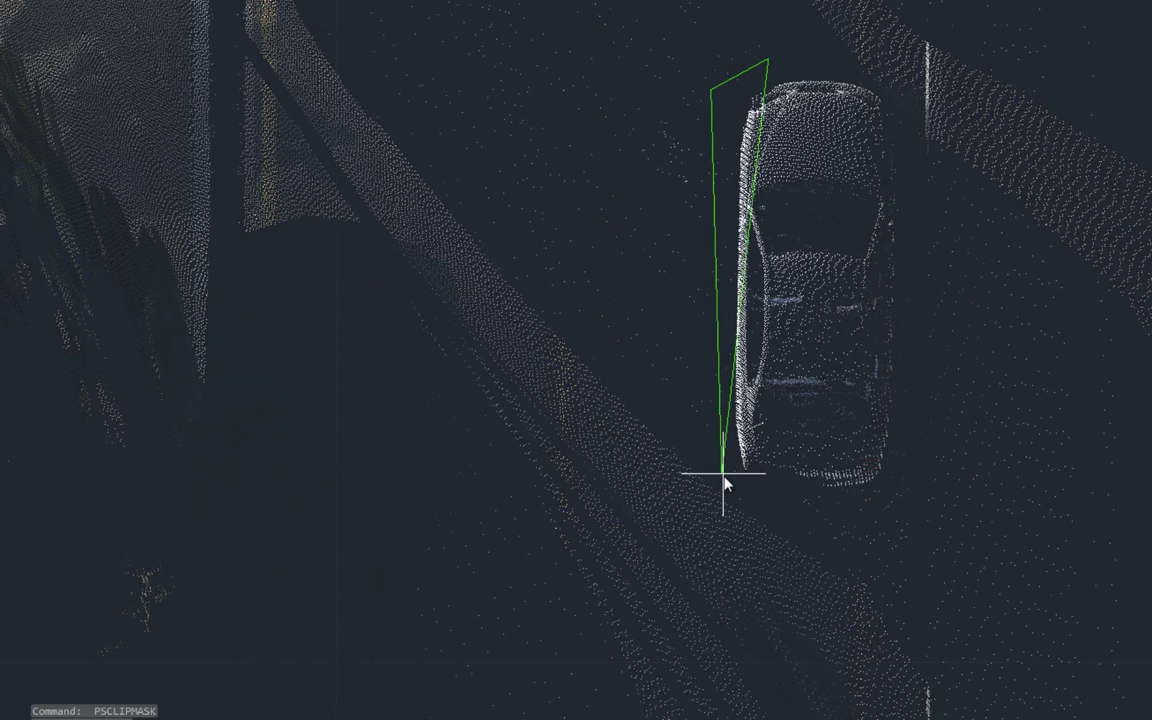
left_click(723, 476)
left_click(840, 502)
left_click(905, 488)
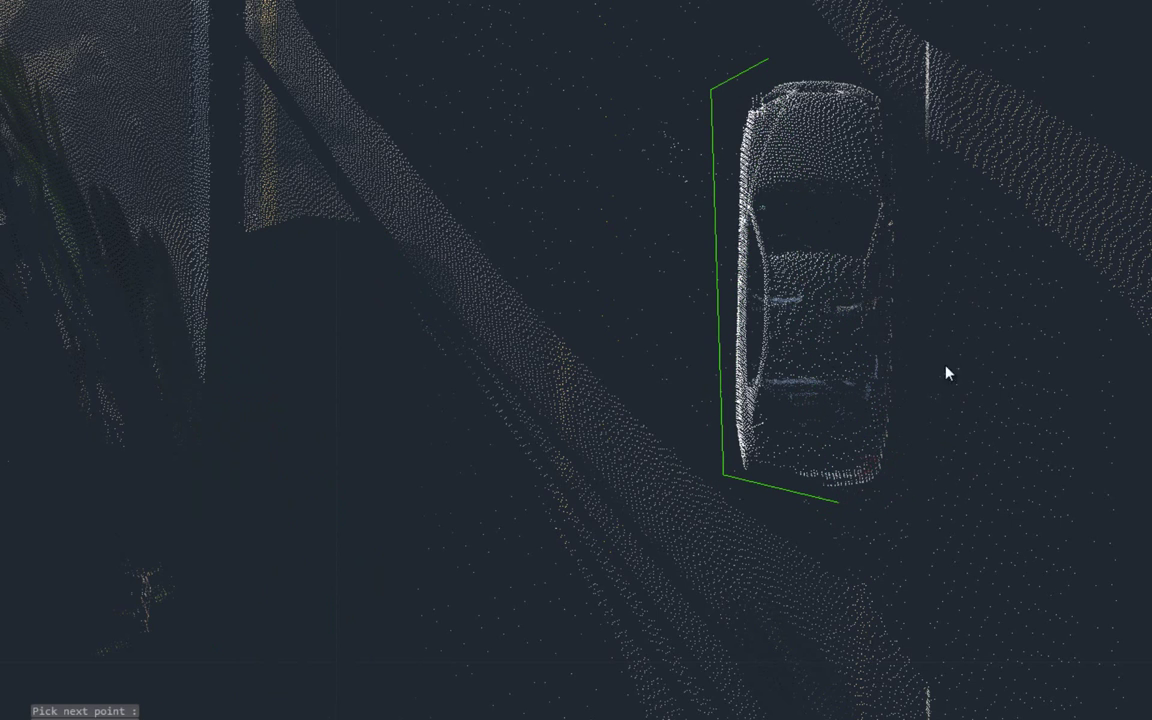
left_click(928, 180)
left_click(805, 44)
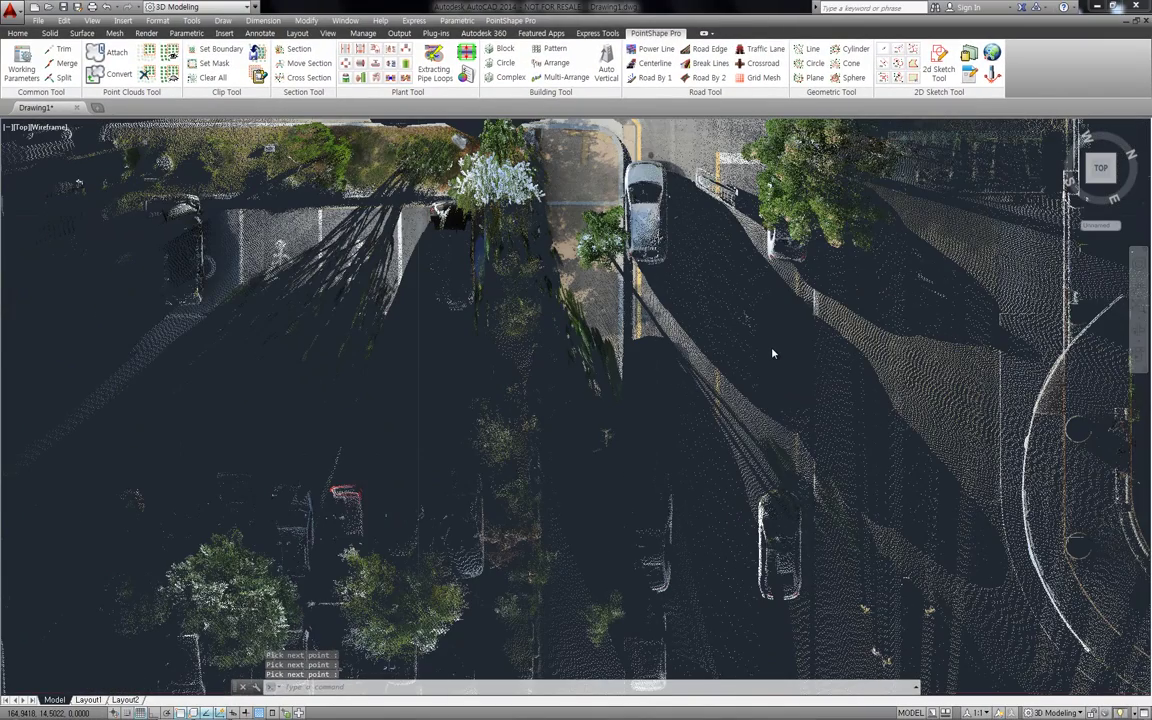
- Bring the L-shaped building into view and clip the cloud to a boundary traced around its outline
scroll(776, 353, "down", 2)
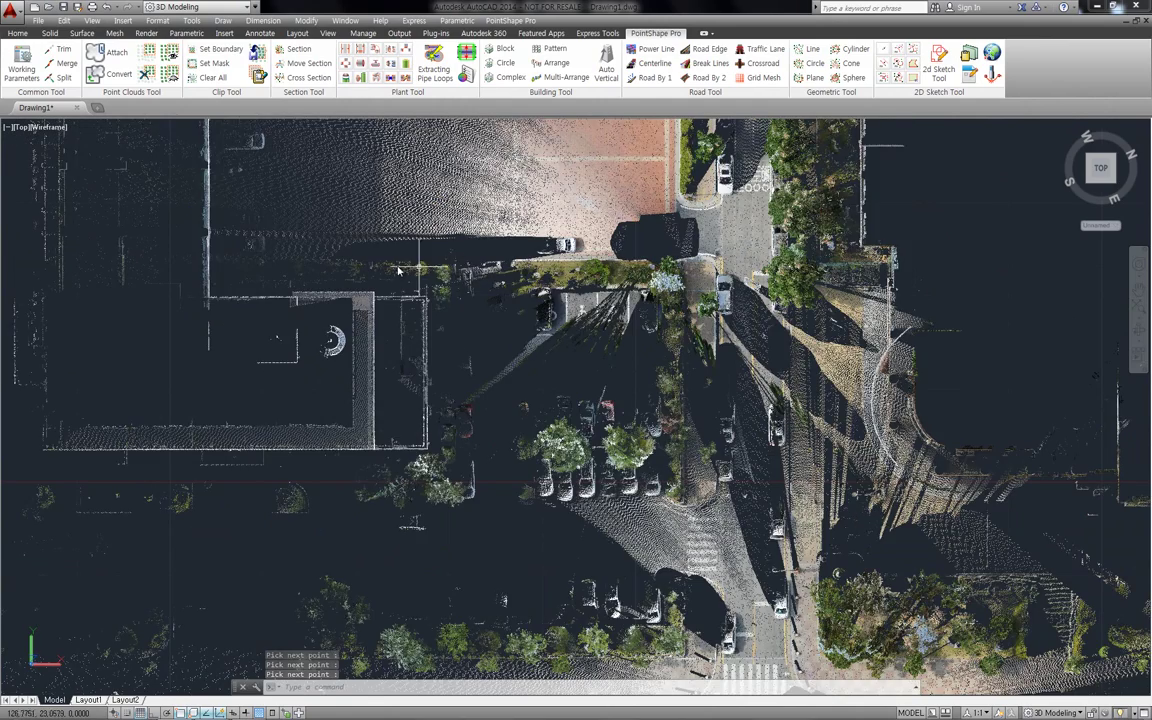
middle_click_drag(398, 270, 633, 366)
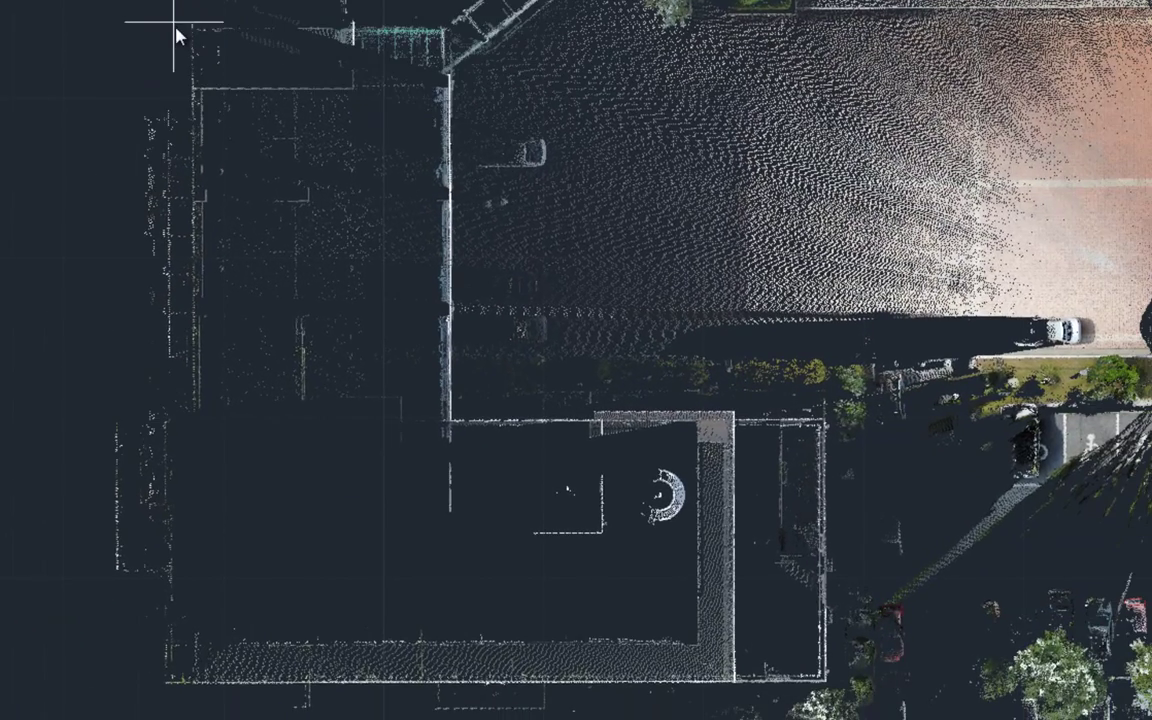
left_click(177, 27)
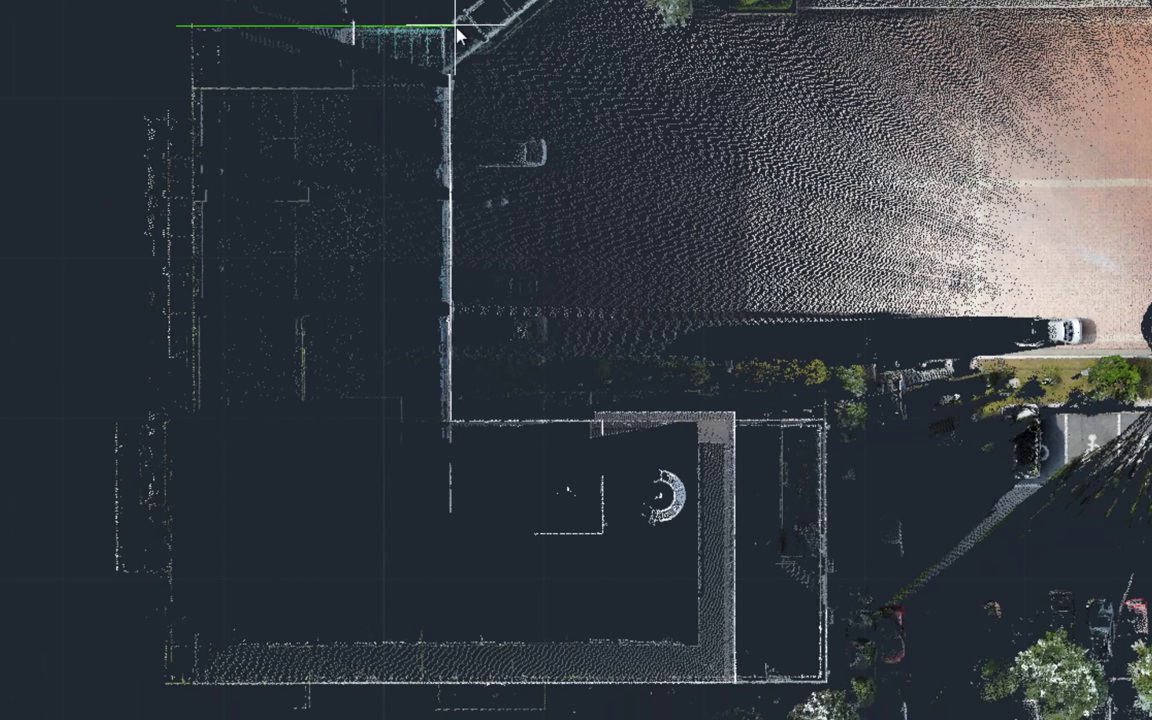
left_click(455, 27)
left_click(455, 410)
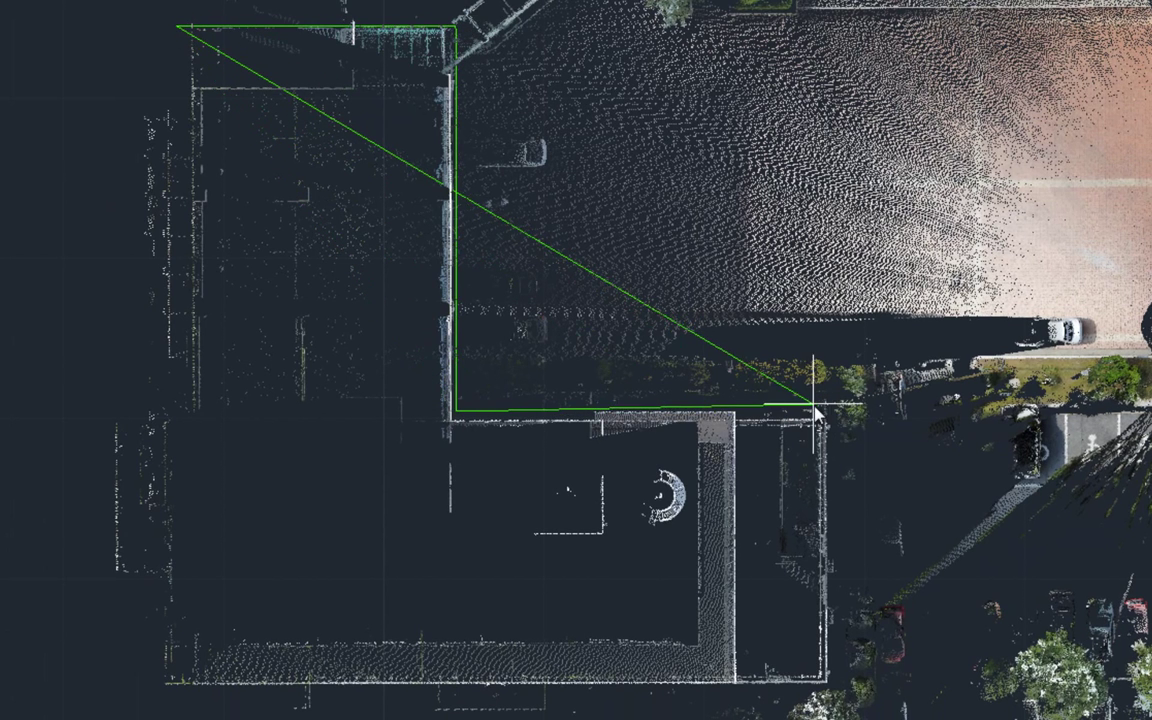
left_click(830, 407)
left_click(835, 685)
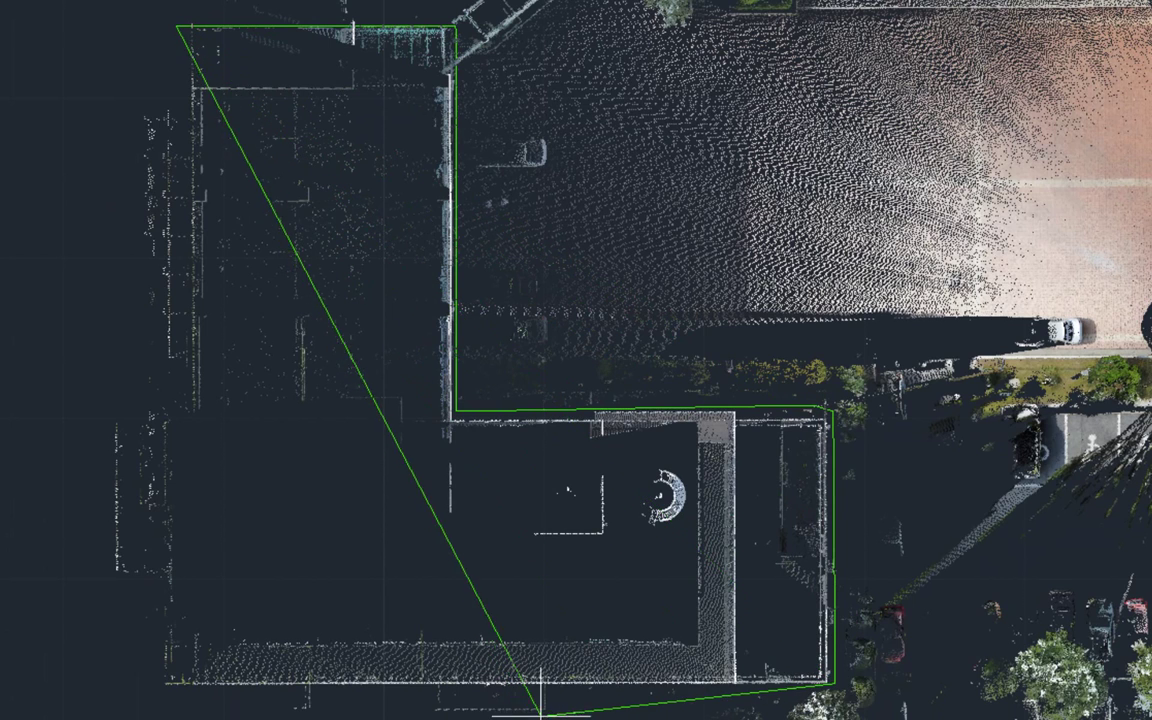
left_click(540, 712)
left_click(64, 468)
double_click(116, 46)
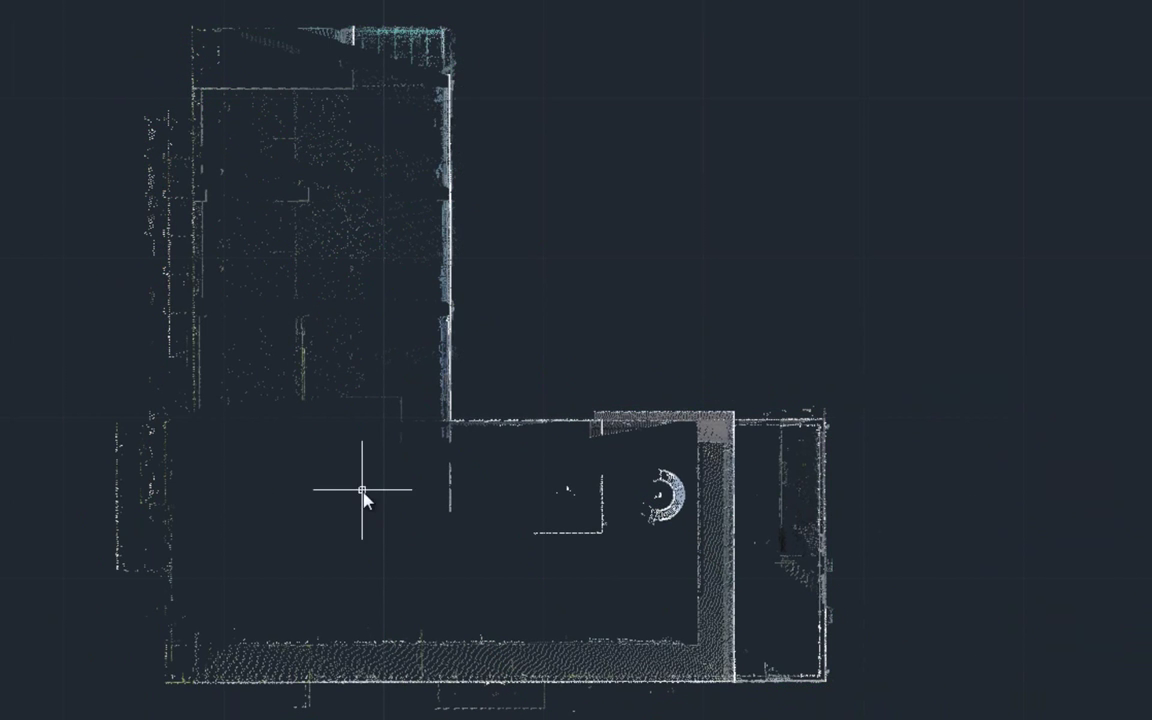
- Orbit the view to inspect the clipped L-shaped building in 3D
mouse_move(461, 480)
middle_mouse_down("shift")
mouse_move(337, 398)
mouse_move(297, 335)
middle_mouse_up("shift")
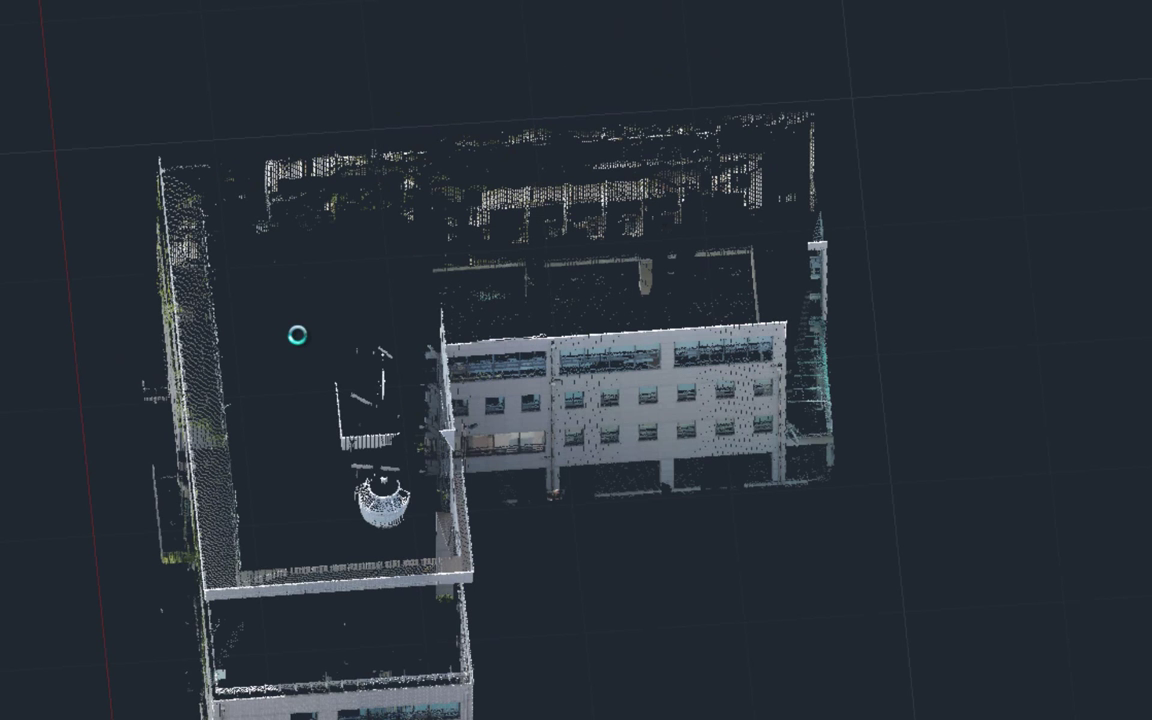
middle_click_drag(405, 464, 300, 362, "shift")
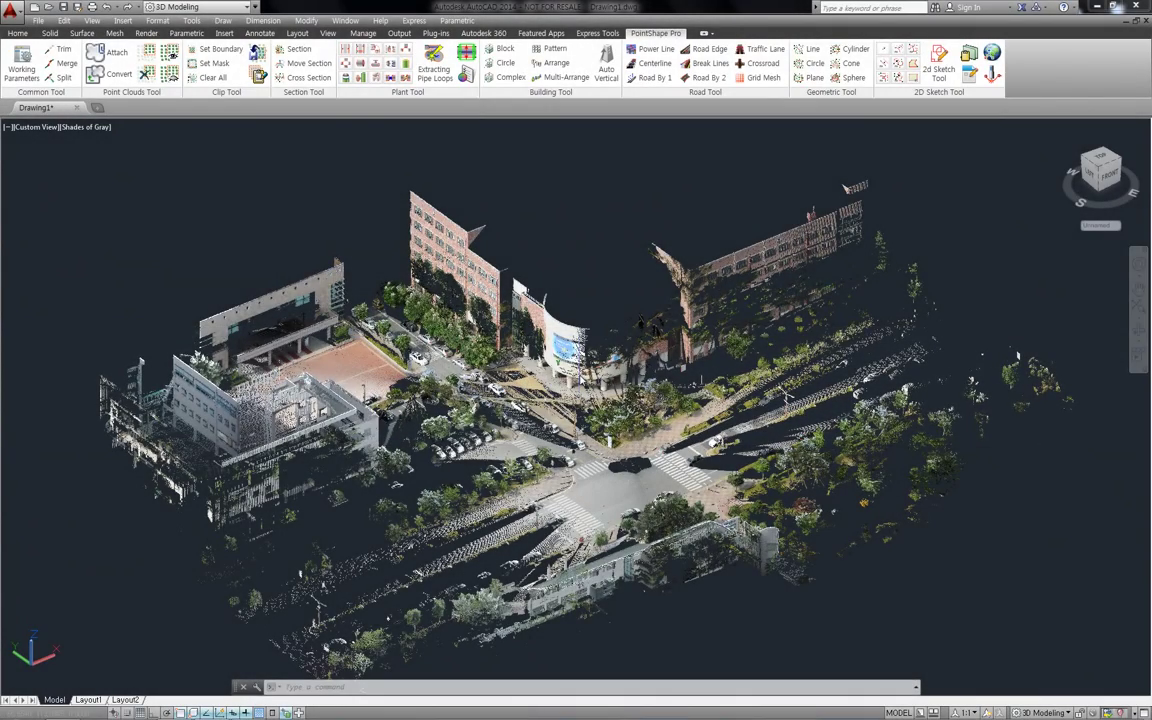
- Select the point cloud and orbit to a near top-down view of the intersection
left_click(582, 378)
middle_click_drag(582, 378, 640, 400, "shift")
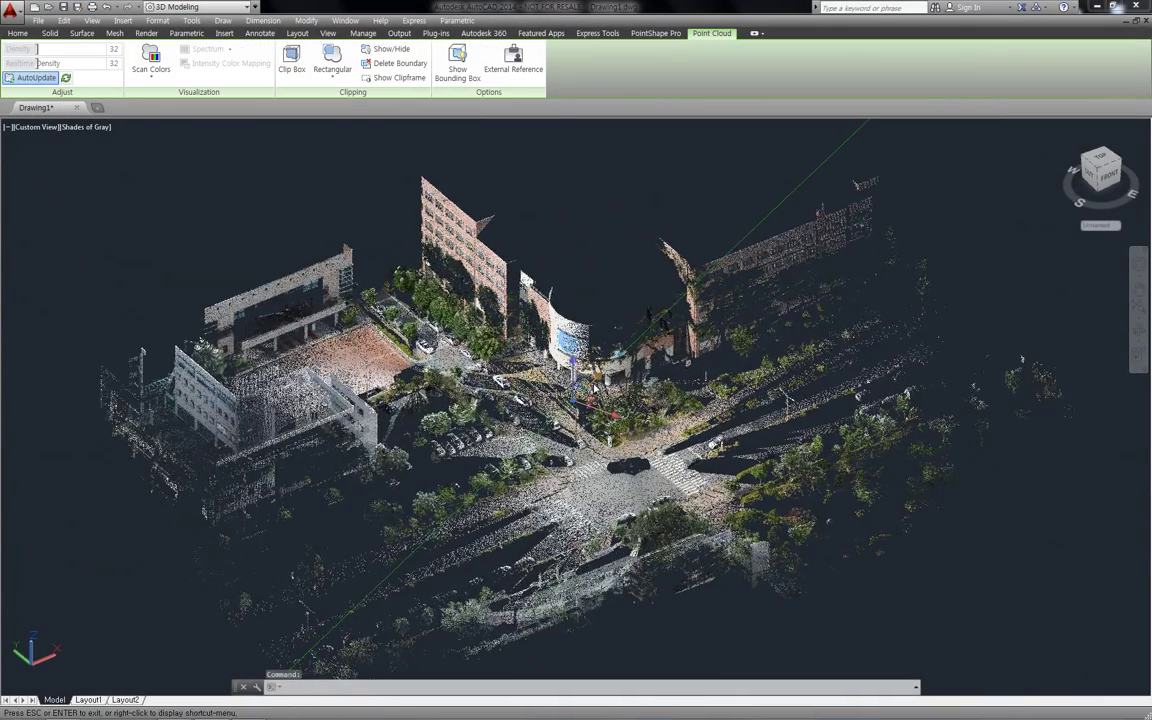
middle_click_drag(520, 338, 465, 416, "shift")
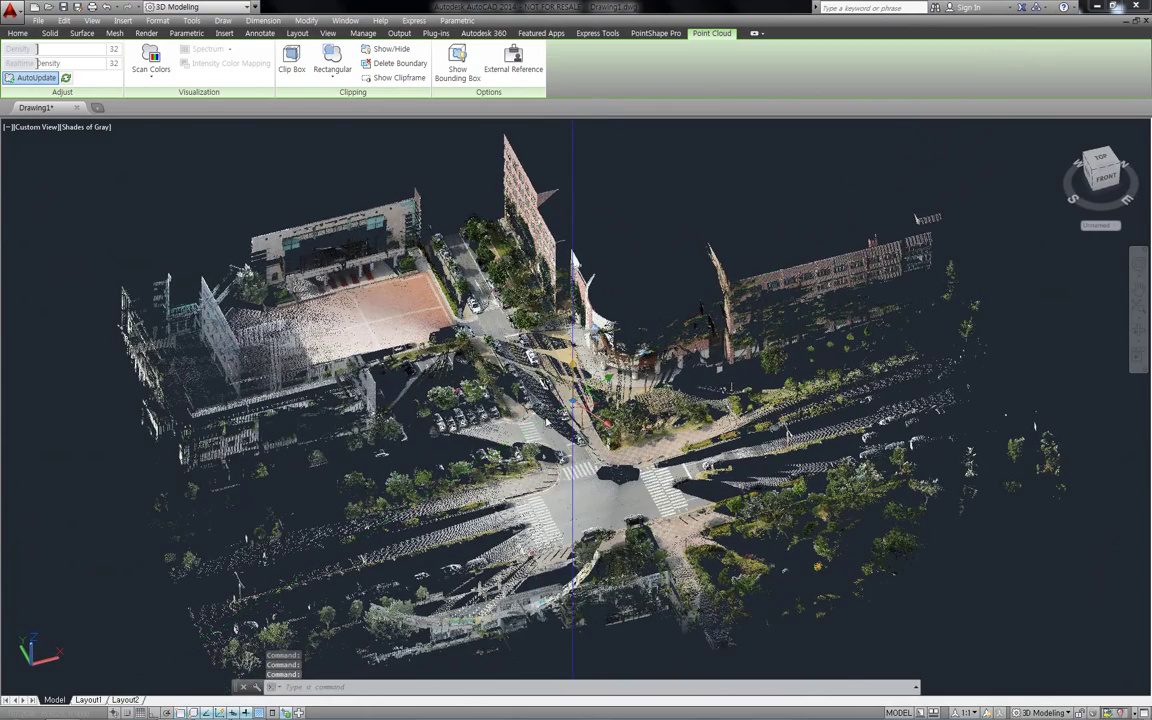
middle_click_drag(660, 262, 686, 242, "shift")
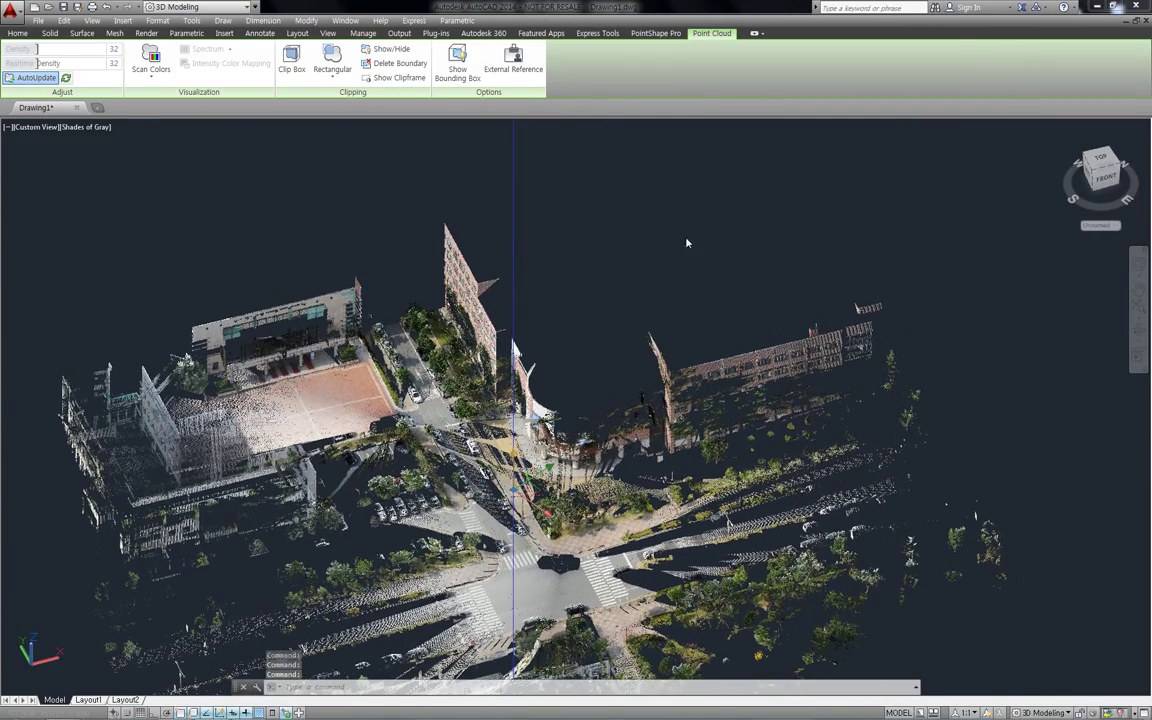
- Mask out the tall buildings across the intersection with a five-point polygon
left_click(652, 34)
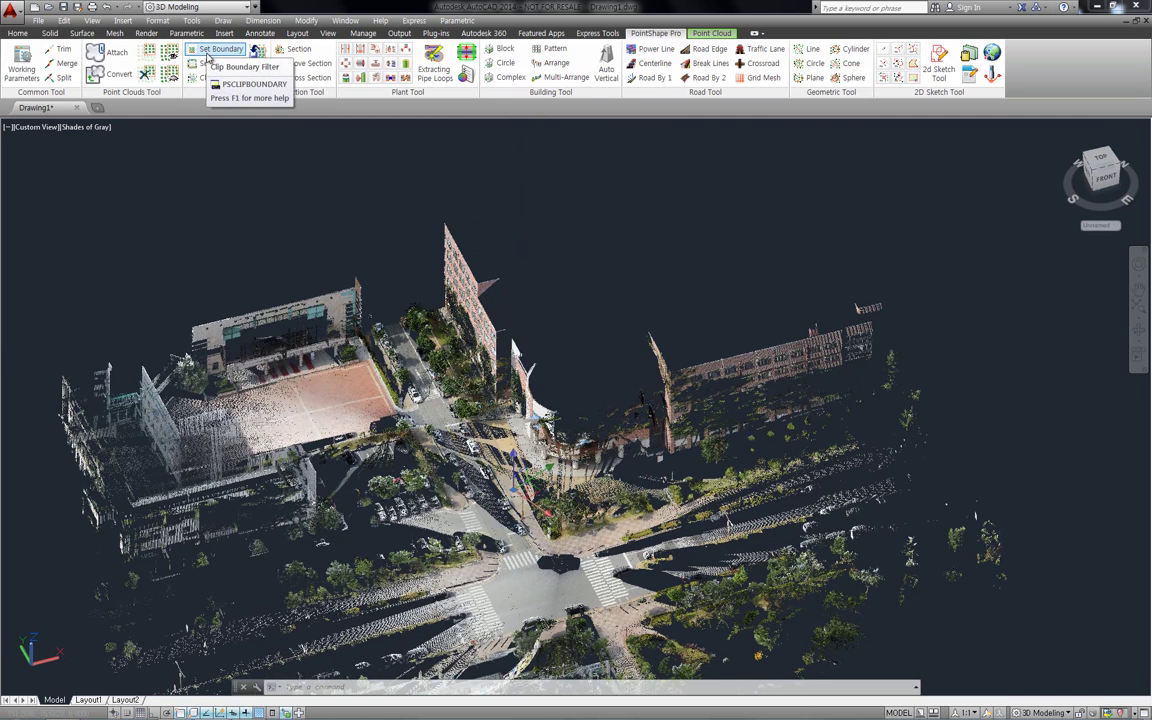
left_click(212, 63)
left_click(398, 225)
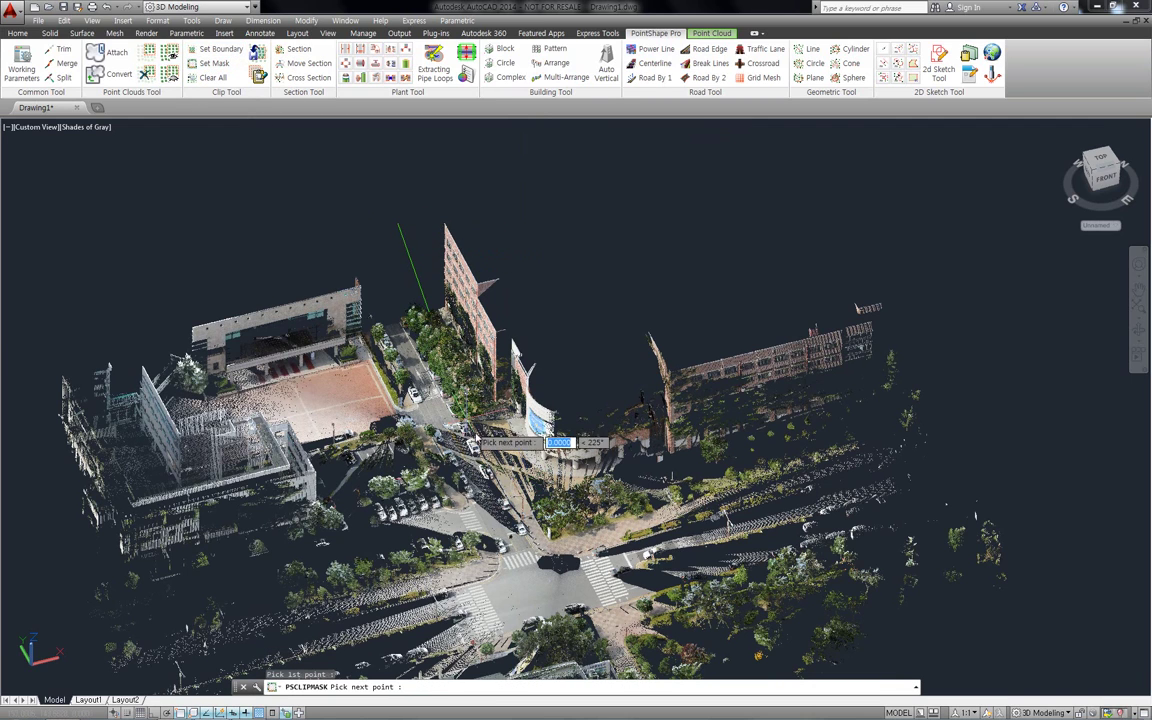
left_click(588, 470)
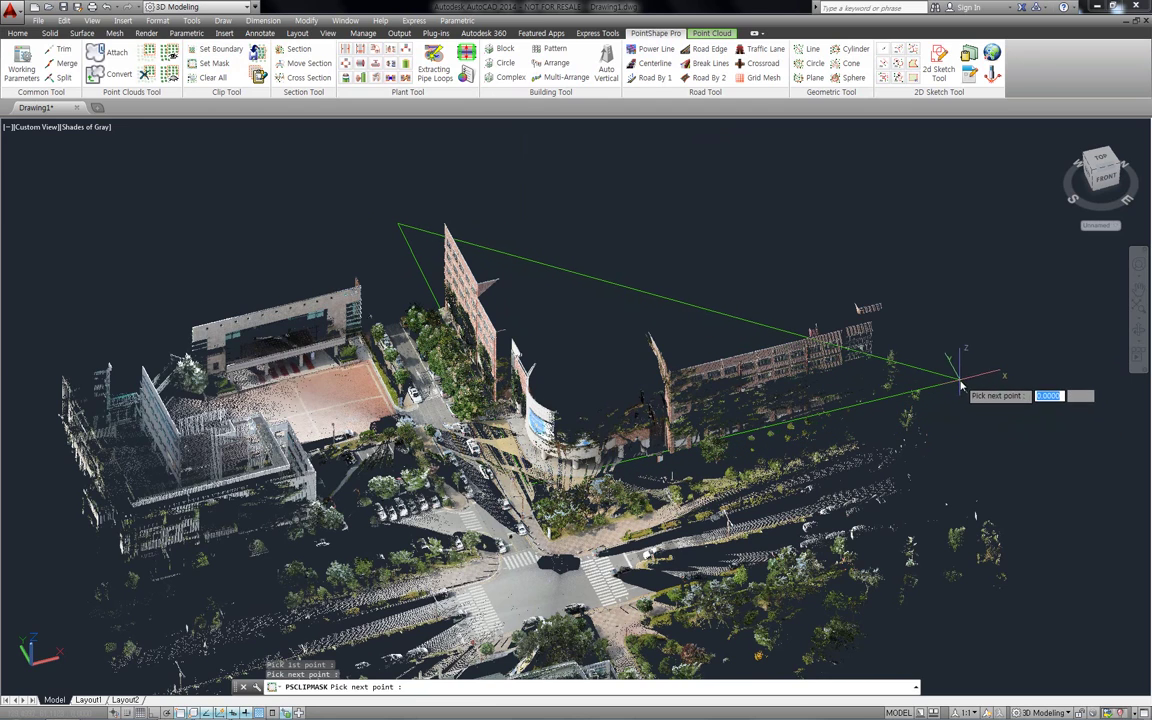
left_click(960, 383)
left_click(893, 250)
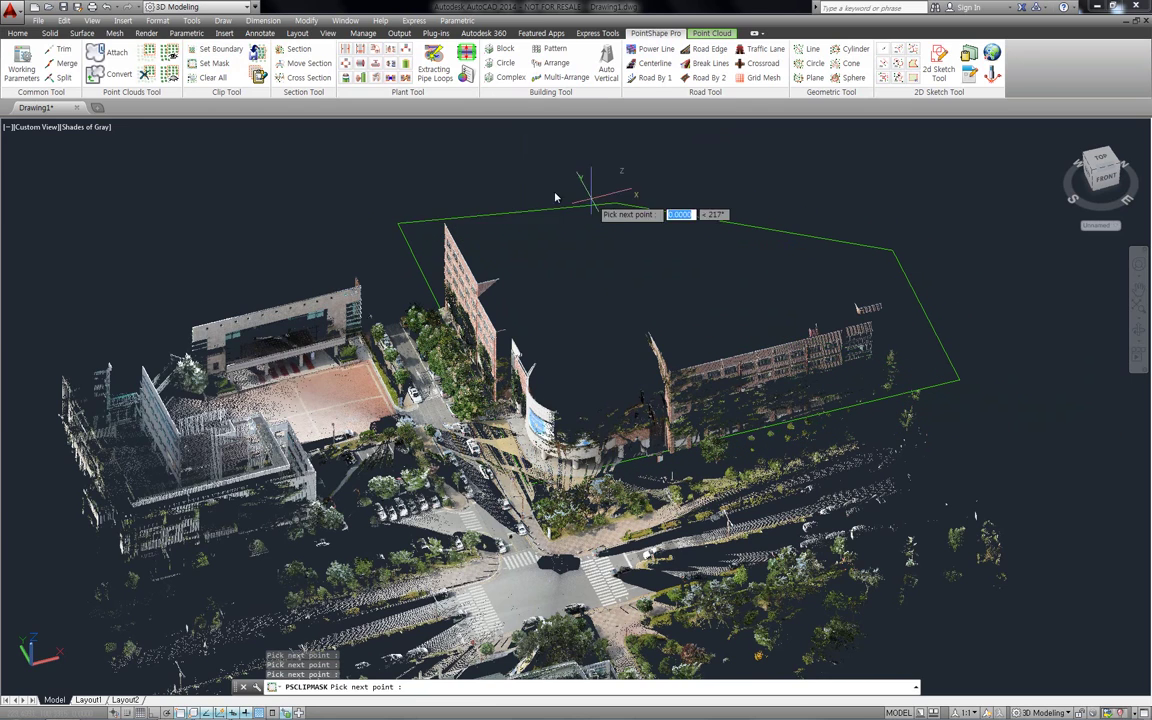
left_click(432, 183)
key("Return")
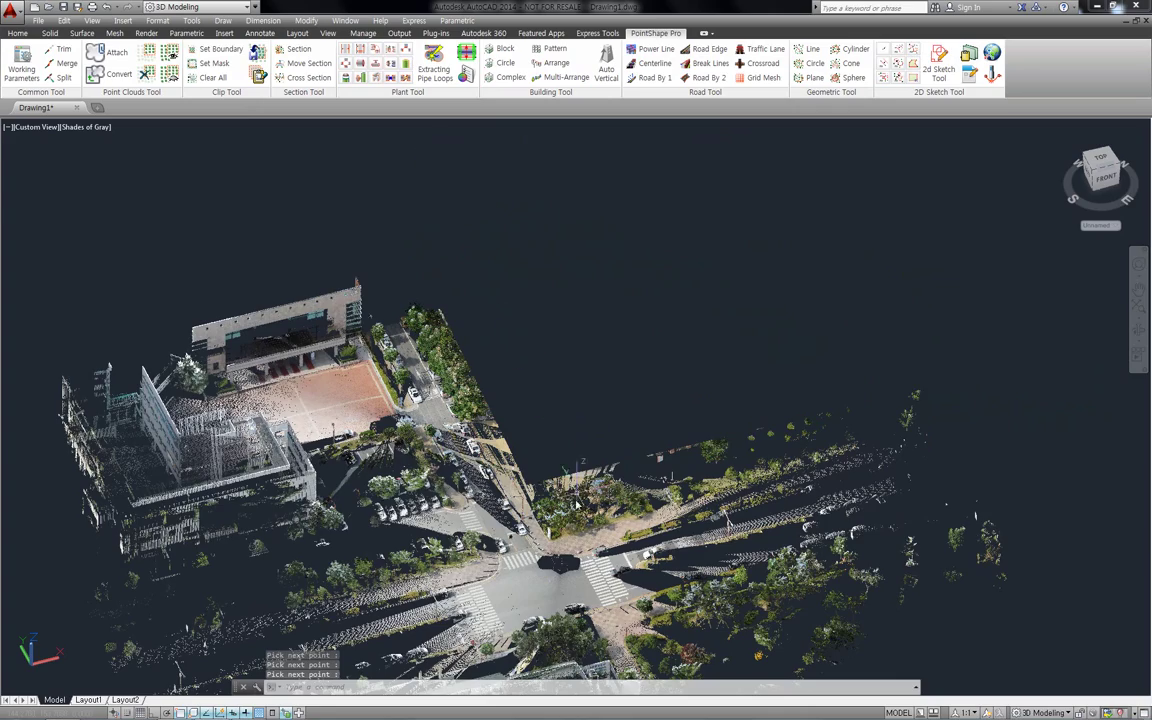
- Clear all clips so the masked buildings reappear, then orbit the cloud to a new angle
middle_click_drag(577, 505, 653, 498, "shift")
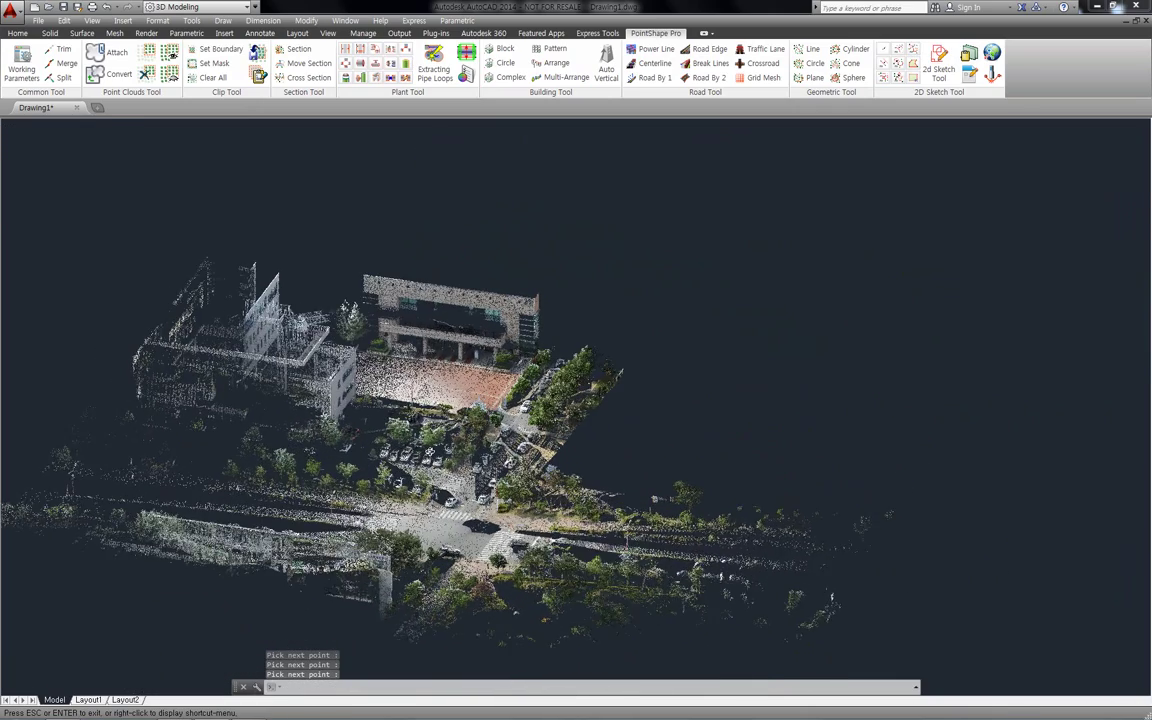
left_click(208, 78)
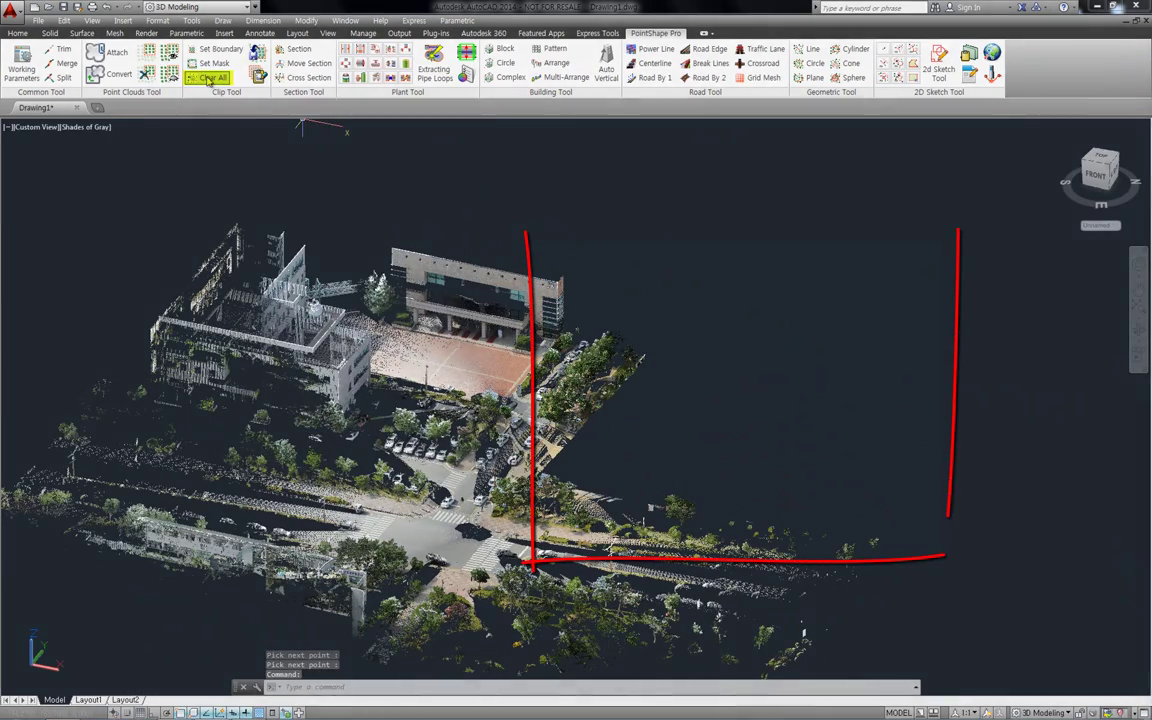
left_click(208, 78)
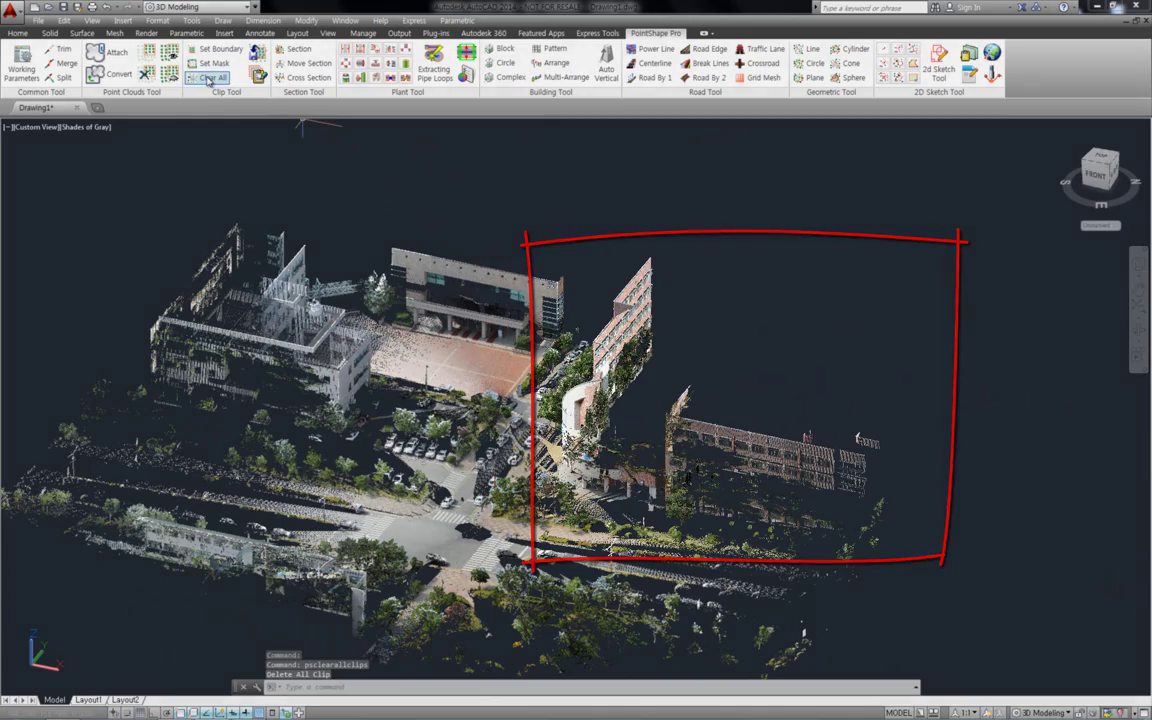
left_click(408, 378)
mouse_move(460, 370)
middle_mouse_down("shift")
mouse_move(251, 423)
mouse_move(696, 323)
mouse_move(321, 107)
middle_mouse_up("shift")
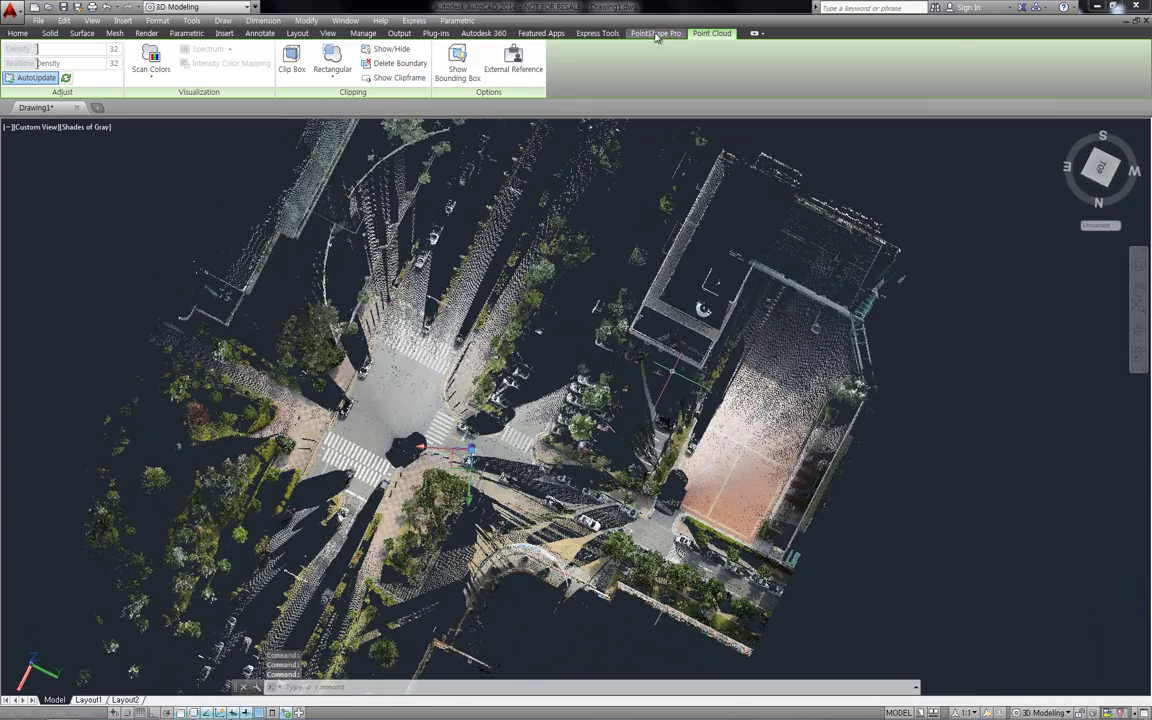
- Clip the cloud to an eight-point boundary around the building, then orbit to inspect it
left_click(658, 34)
left_click(210, 50)
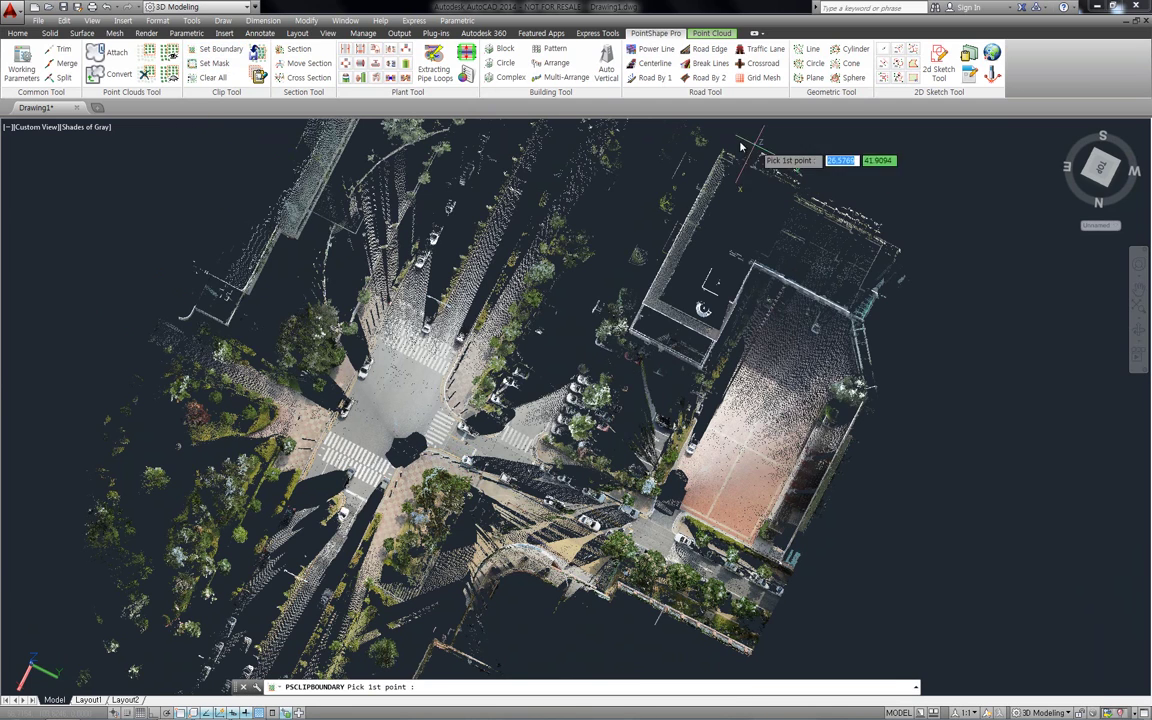
left_click(727, 140)
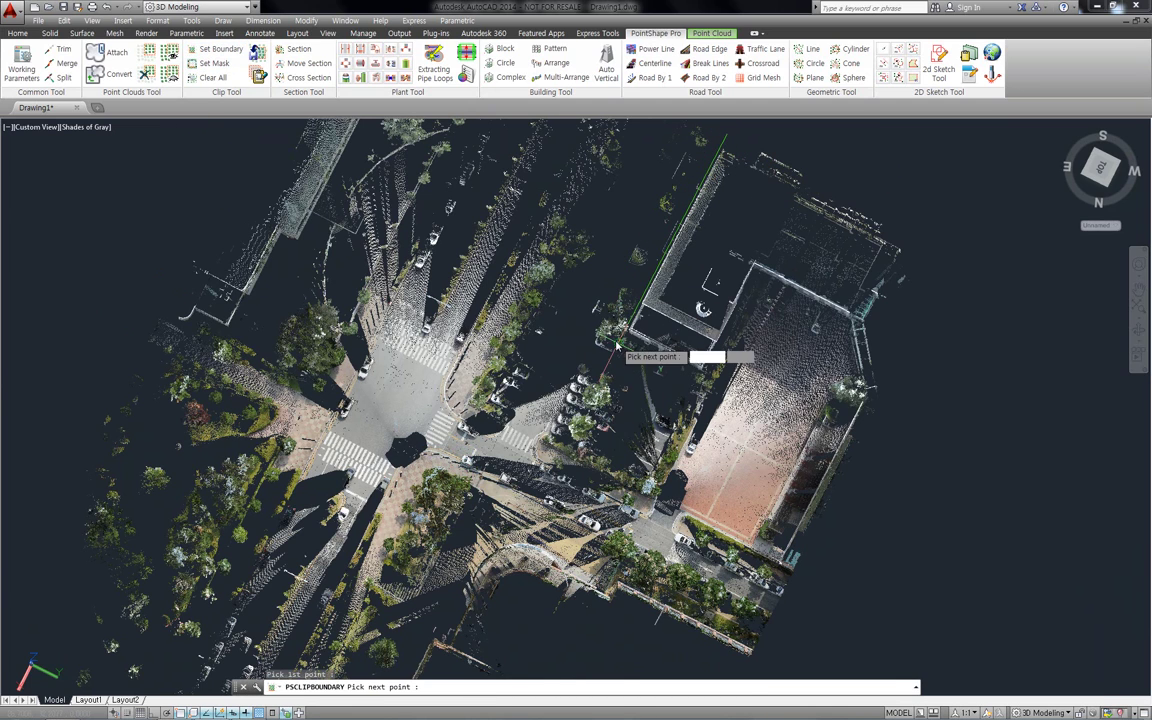
left_click(630, 345)
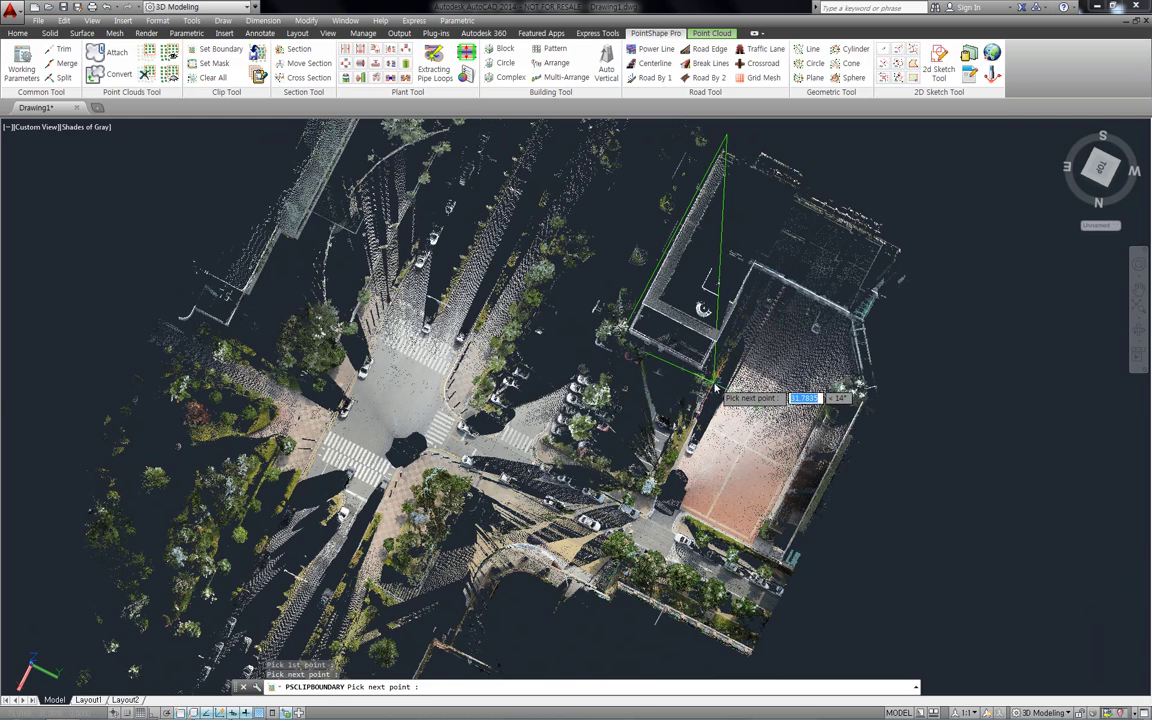
left_click(701, 372)
left_click(768, 292)
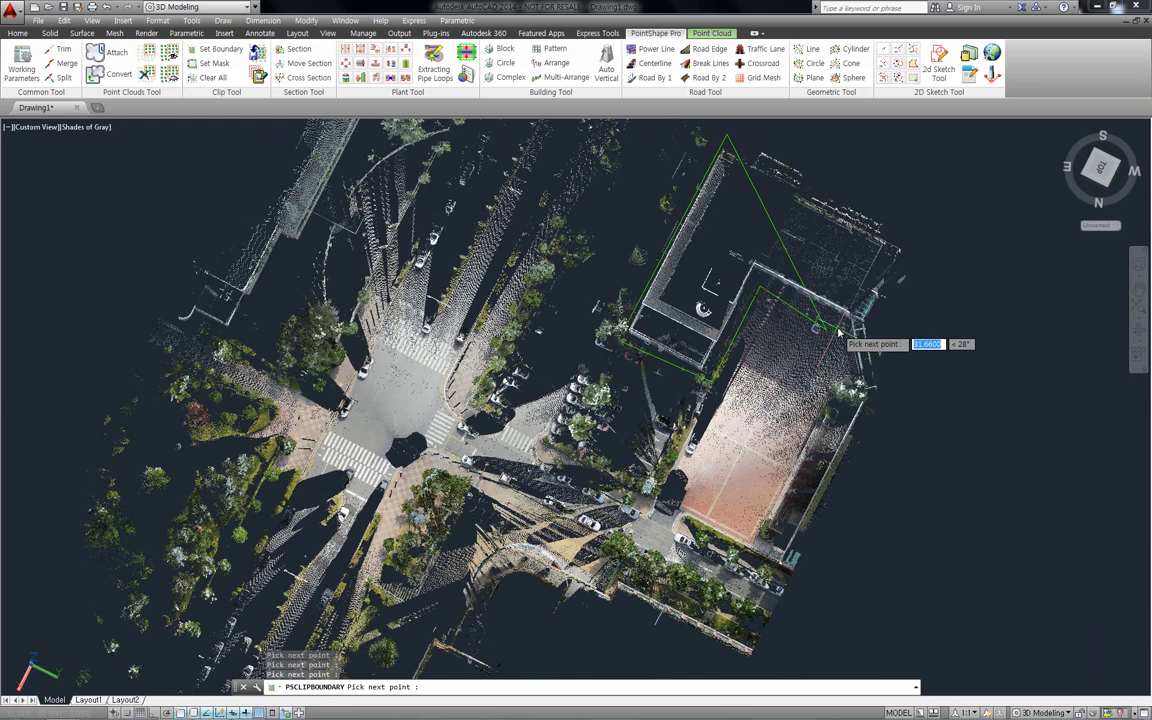
left_click(872, 432)
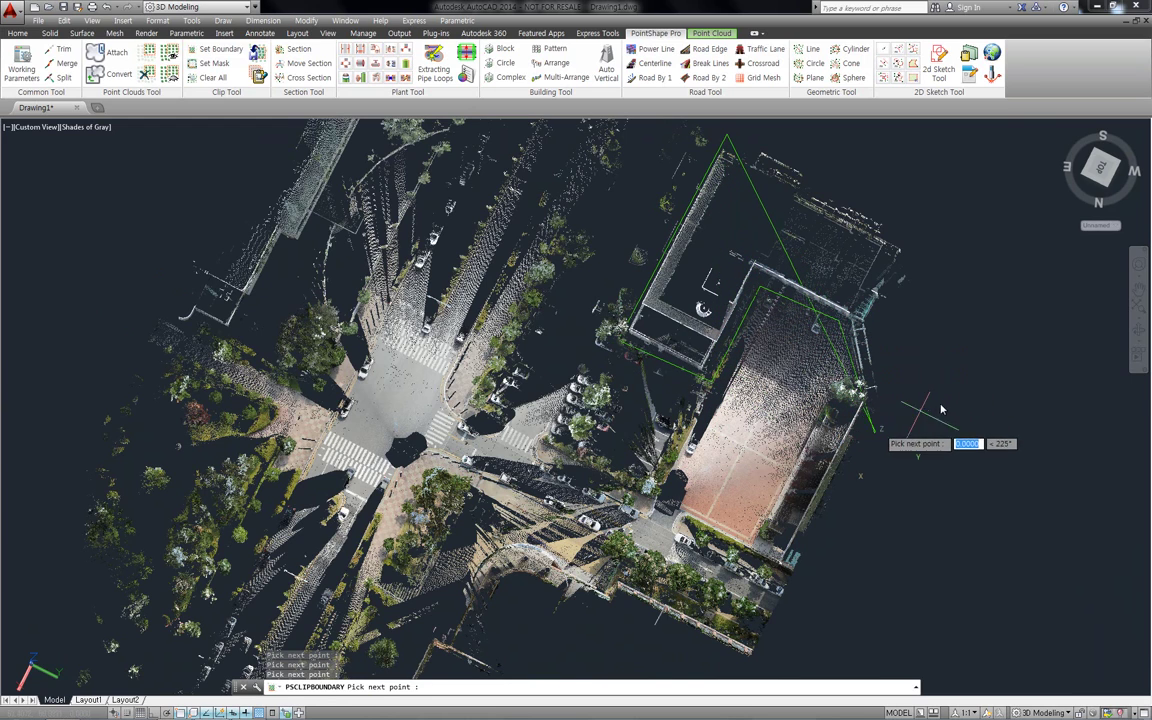
left_click(950, 396)
left_click(938, 224)
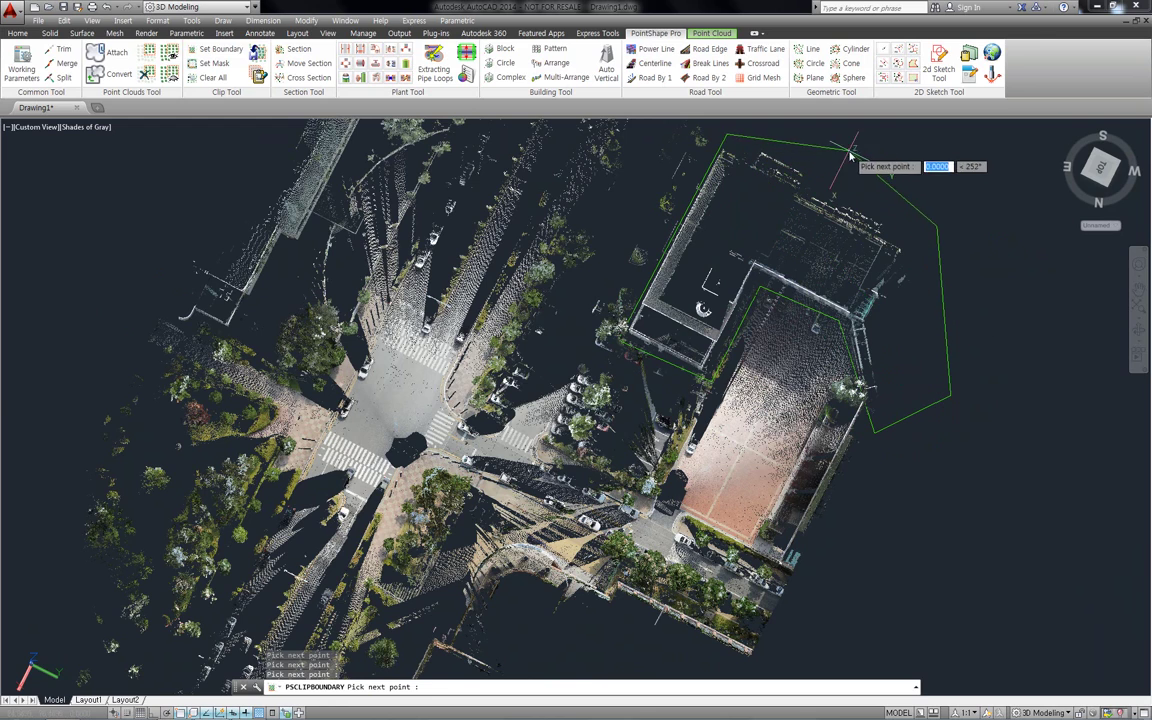
left_click(800, 133)
key("Return")
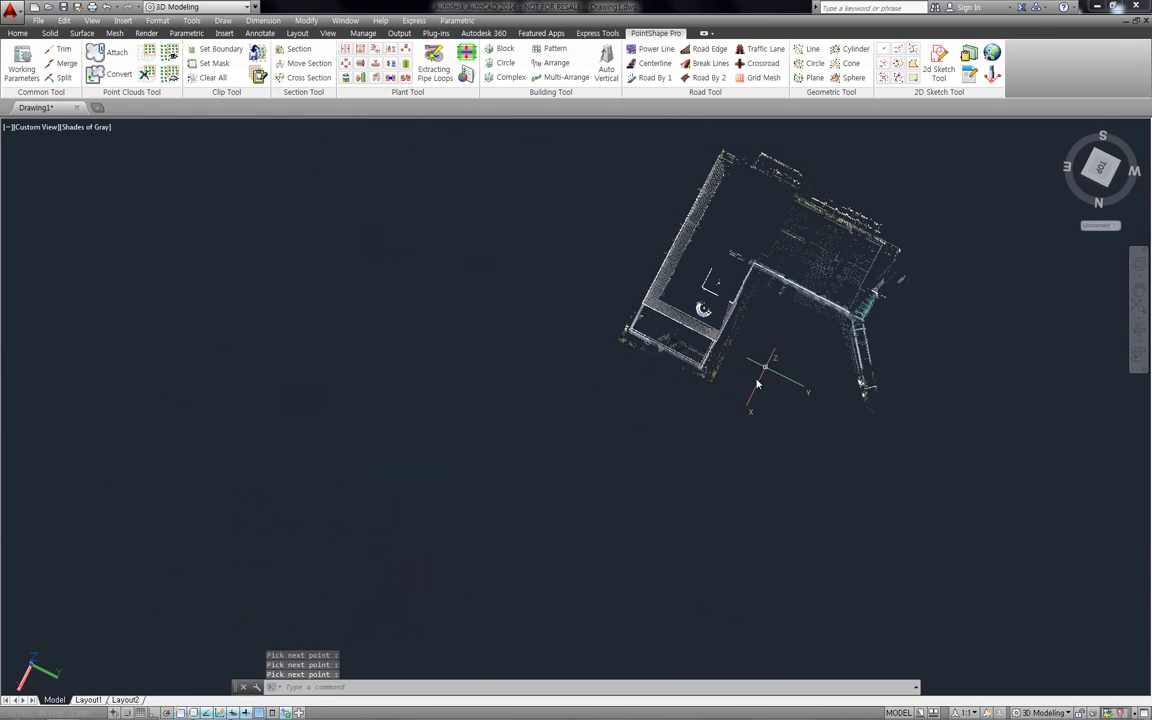
middle_click_drag(757, 383, 760, 320, "shift")
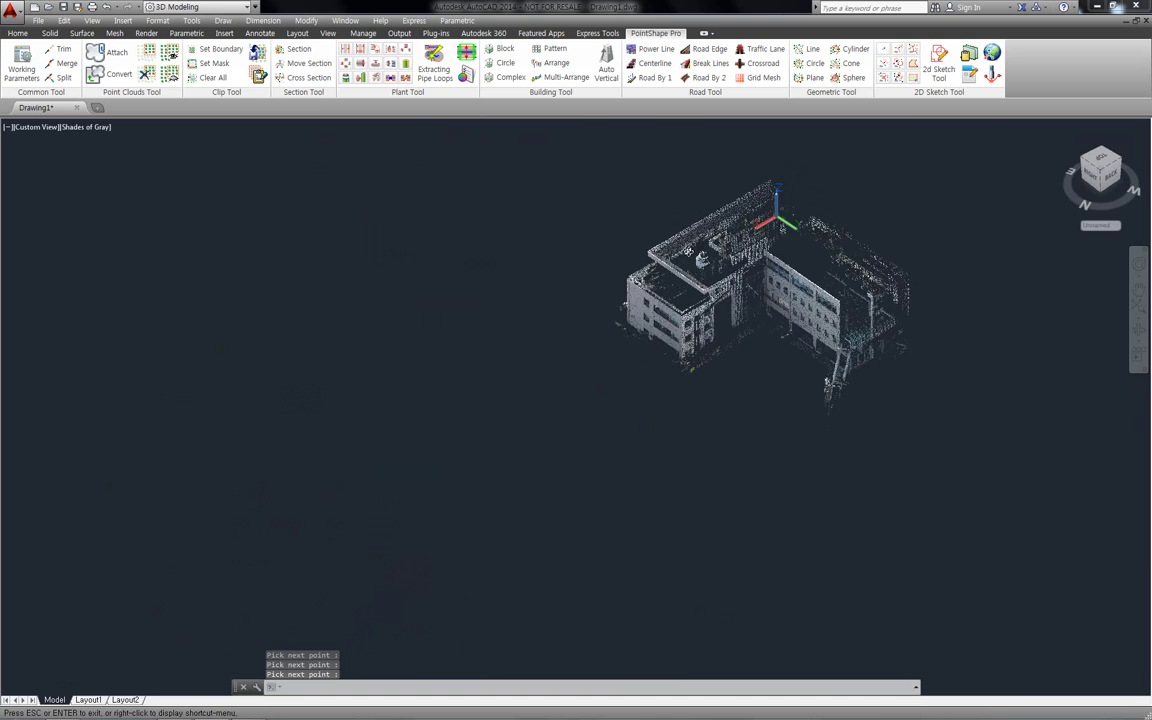
key("Escape")
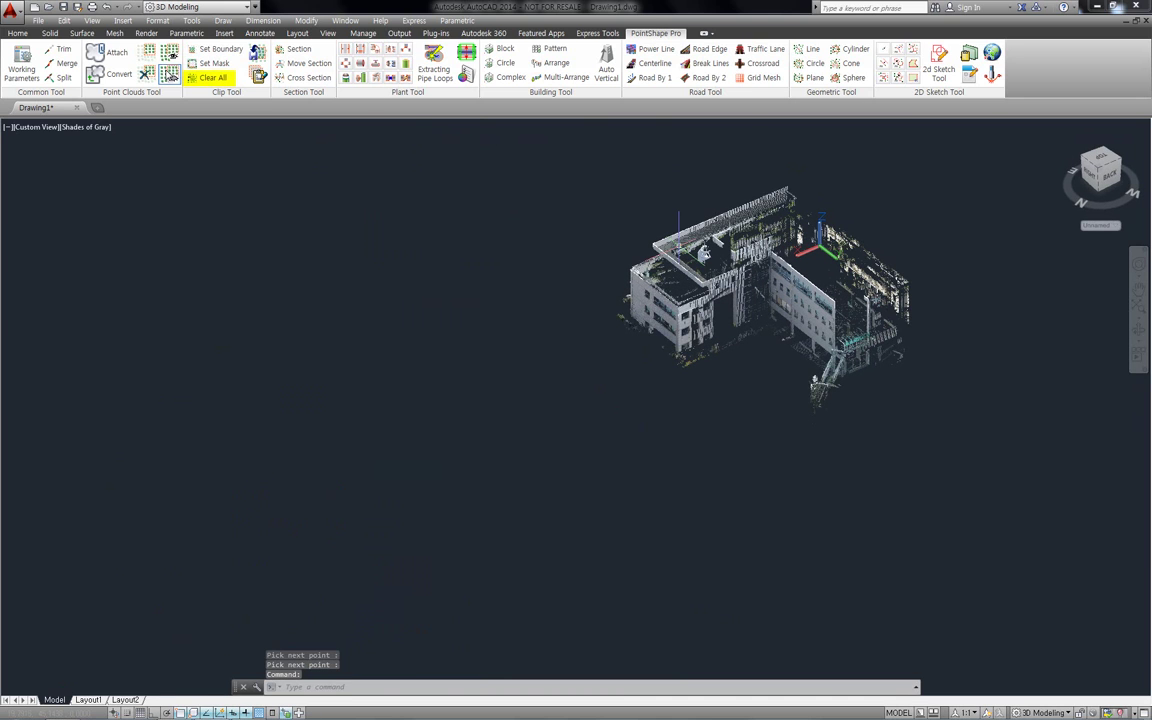
- Clear the building clip and toggle the building solids' visibility
left_click(205, 78)
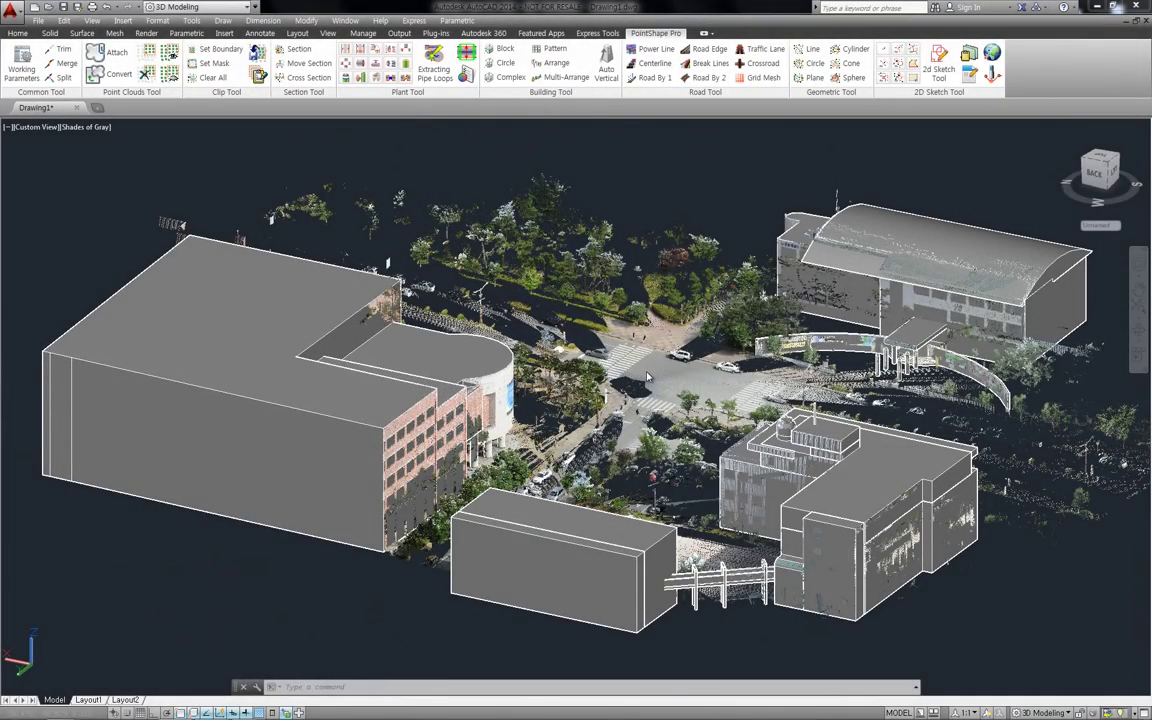
left_click(648, 376)
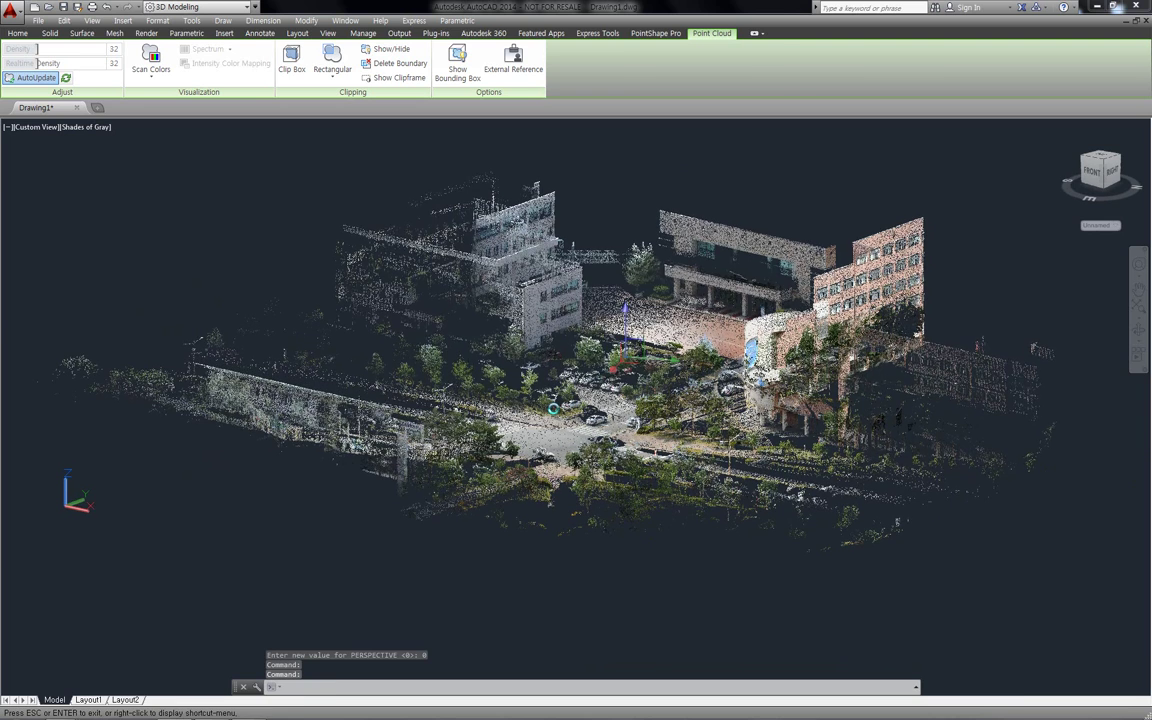
left_click(655, 34)
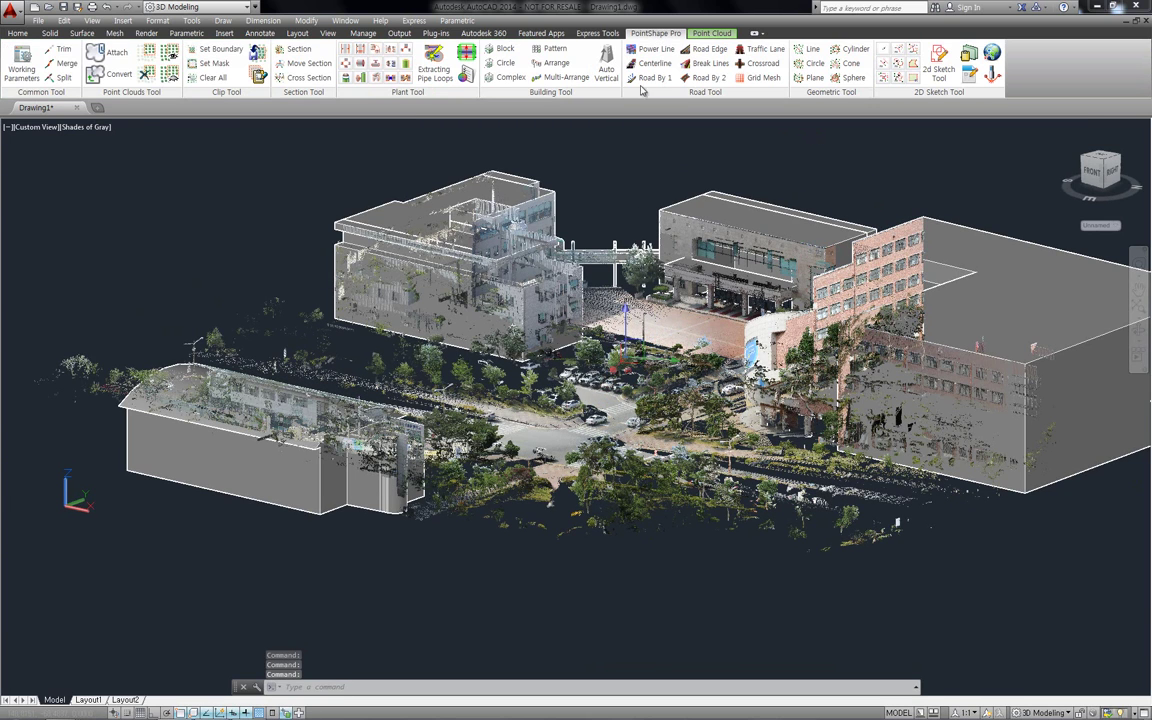
left_click(148, 55)
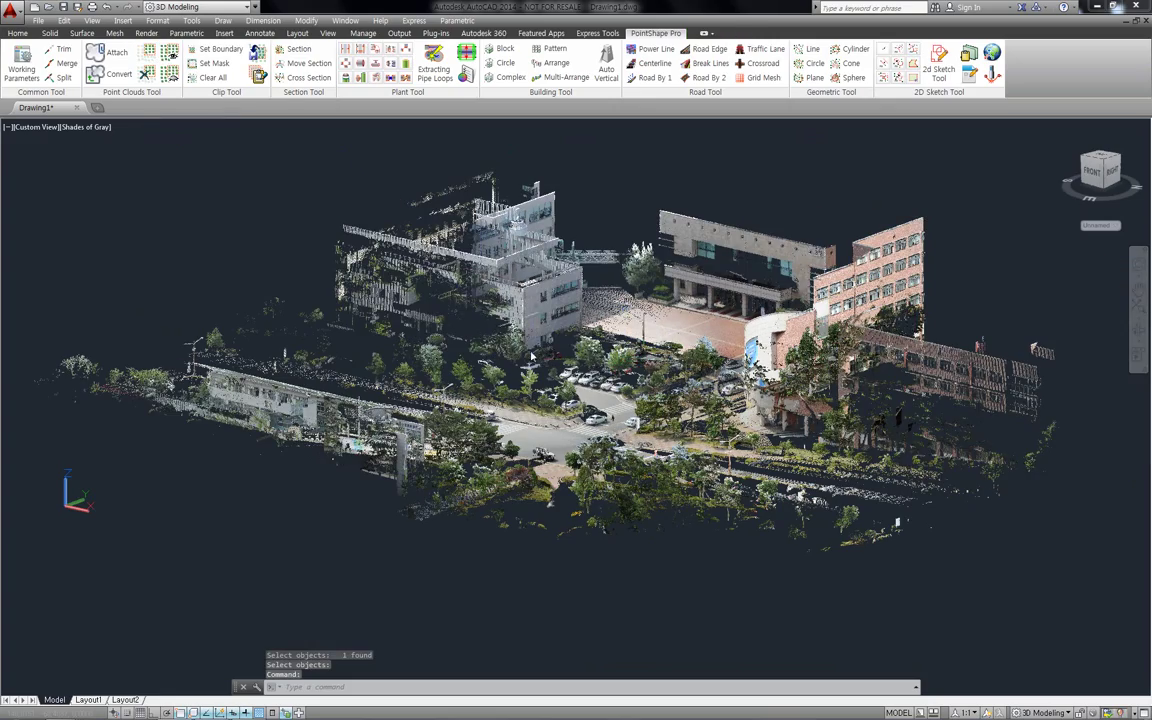
- Orbit around the scene, then return to a top view of the whole site
left_click(549, 409)
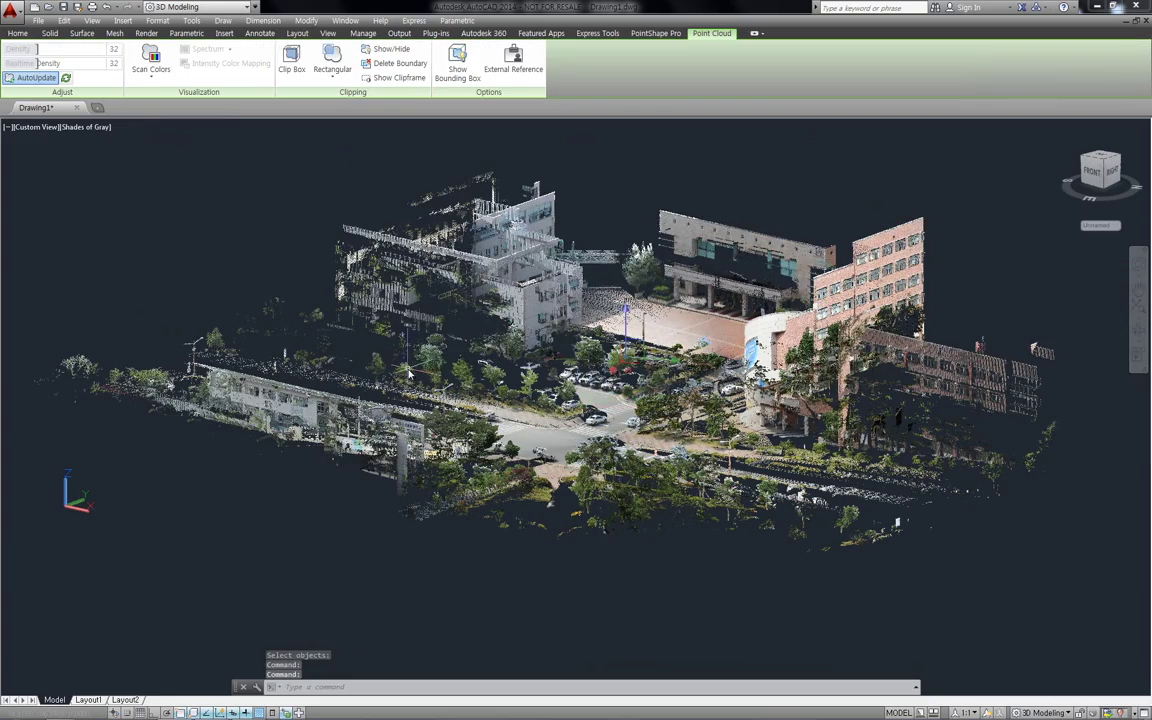
mouse_move(409, 373)
middle_mouse_down("shift")
mouse_move(624, 390)
mouse_move(451, 383)
middle_mouse_up("shift")
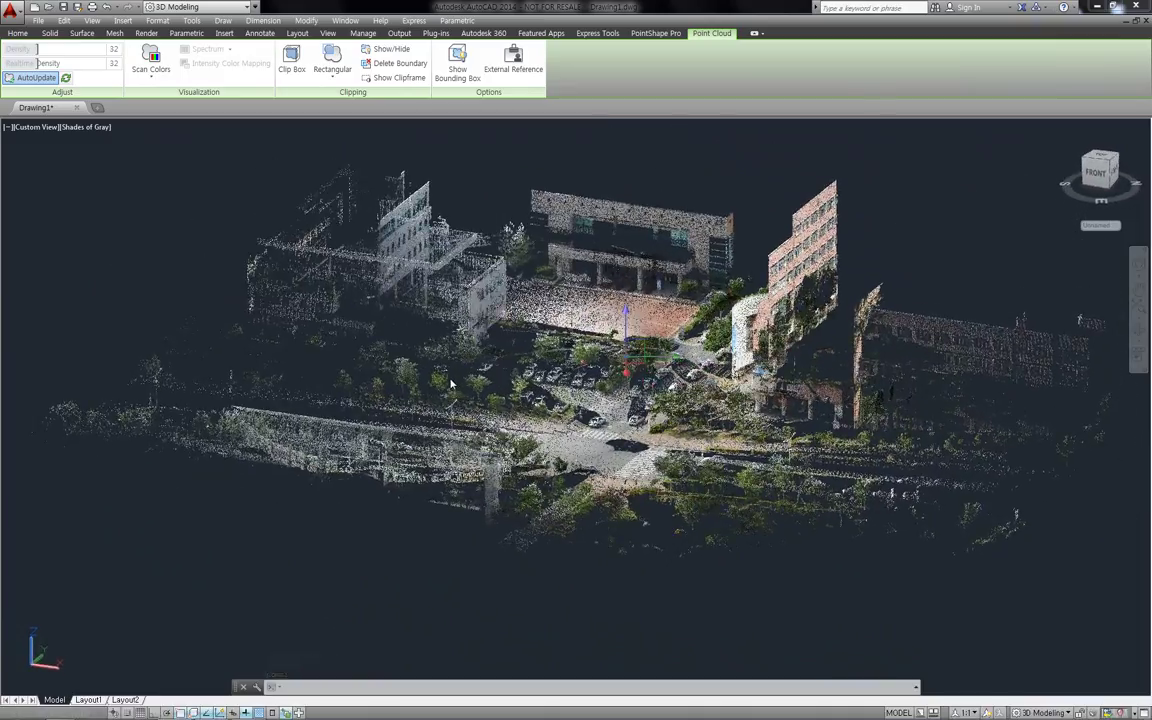
left_click(655, 34)
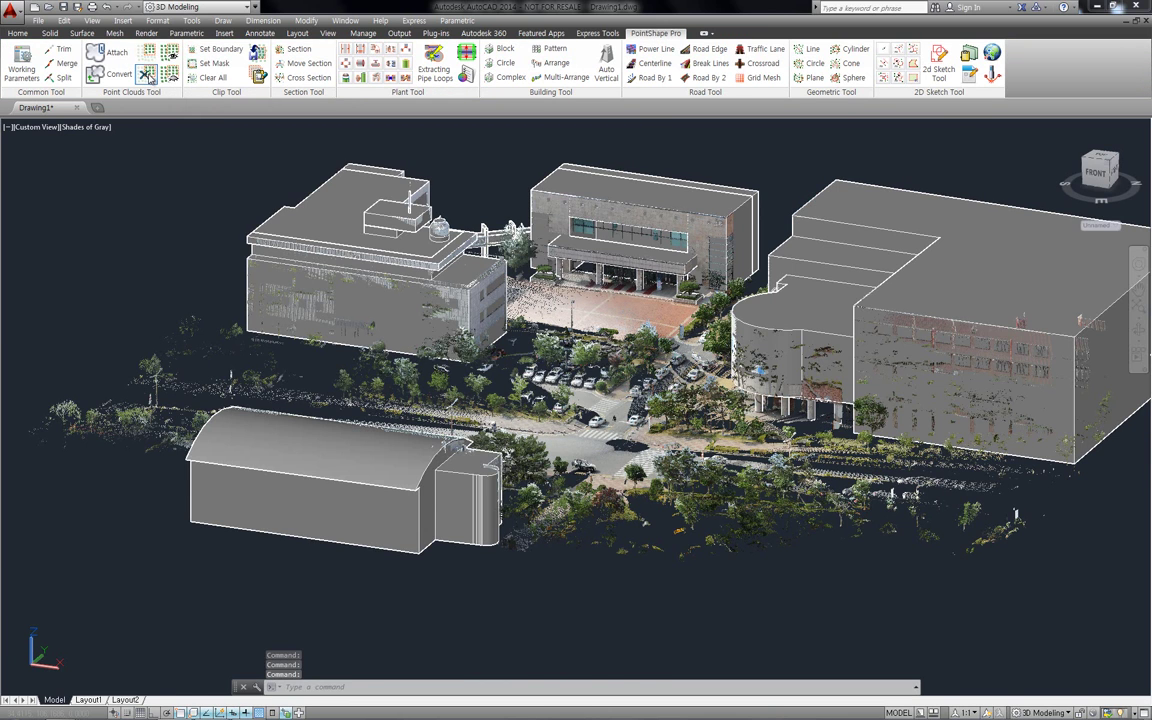
left_click(1100, 157)
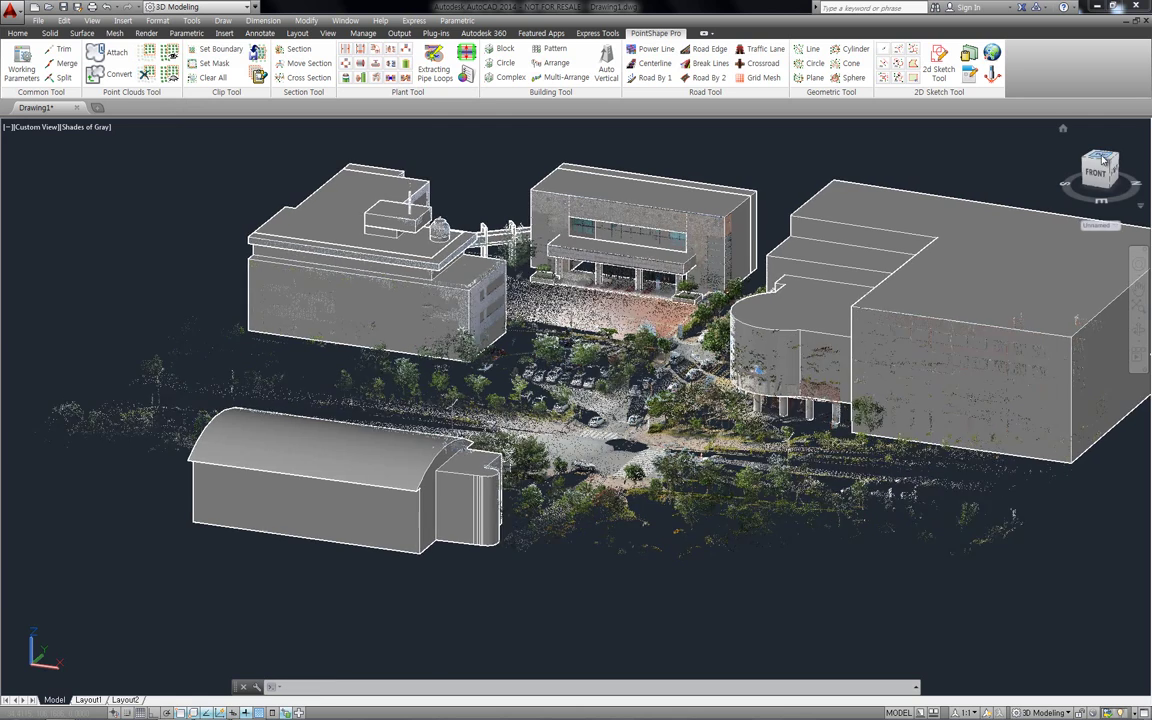
- Window-select the lower building and isolate its points with Set Isolate
middle_click_drag(389, 474, 438, 365)
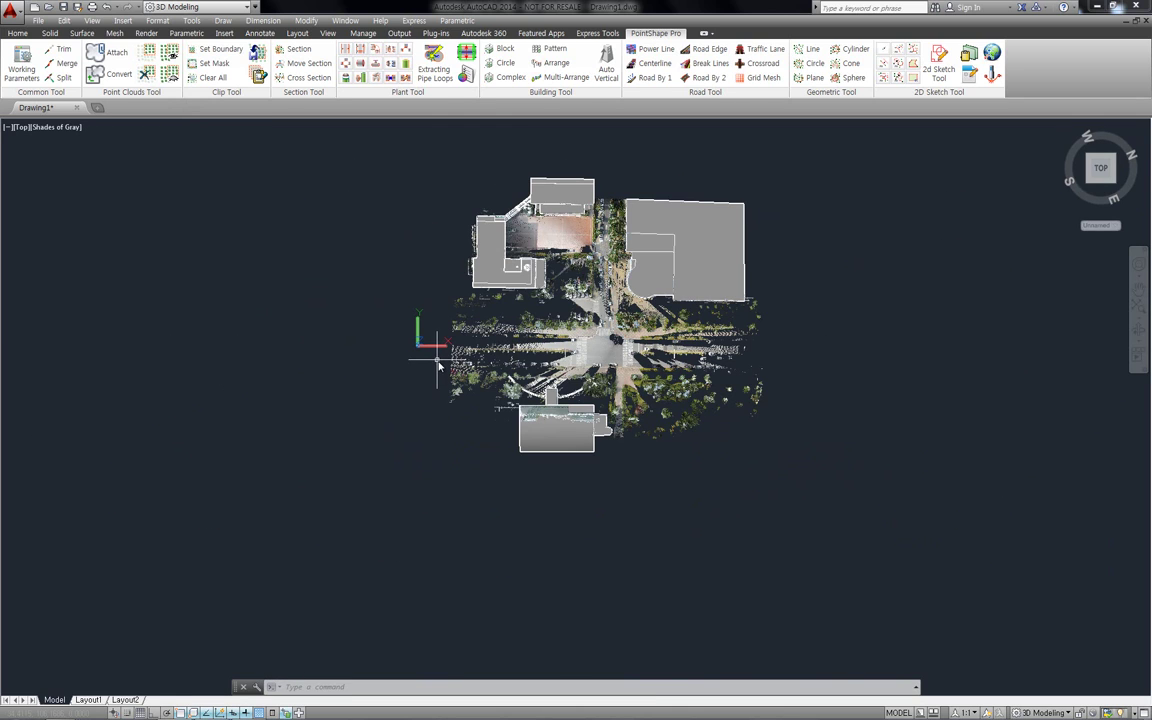
left_click(442, 360)
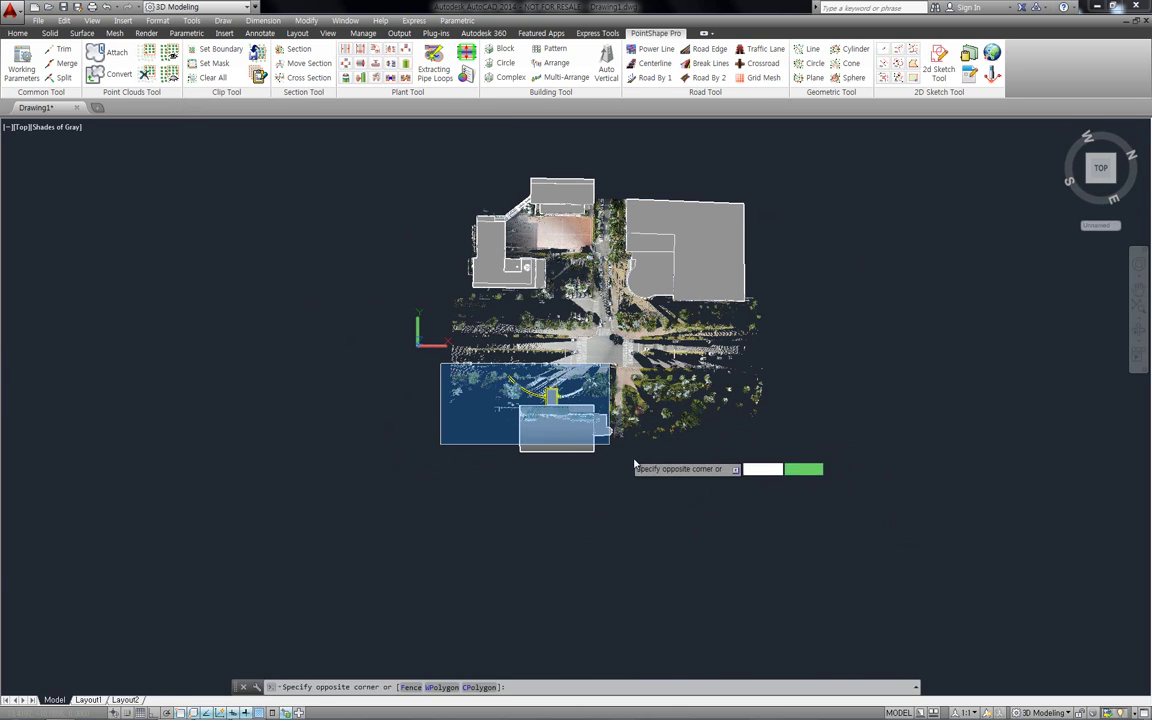
left_click(700, 485)
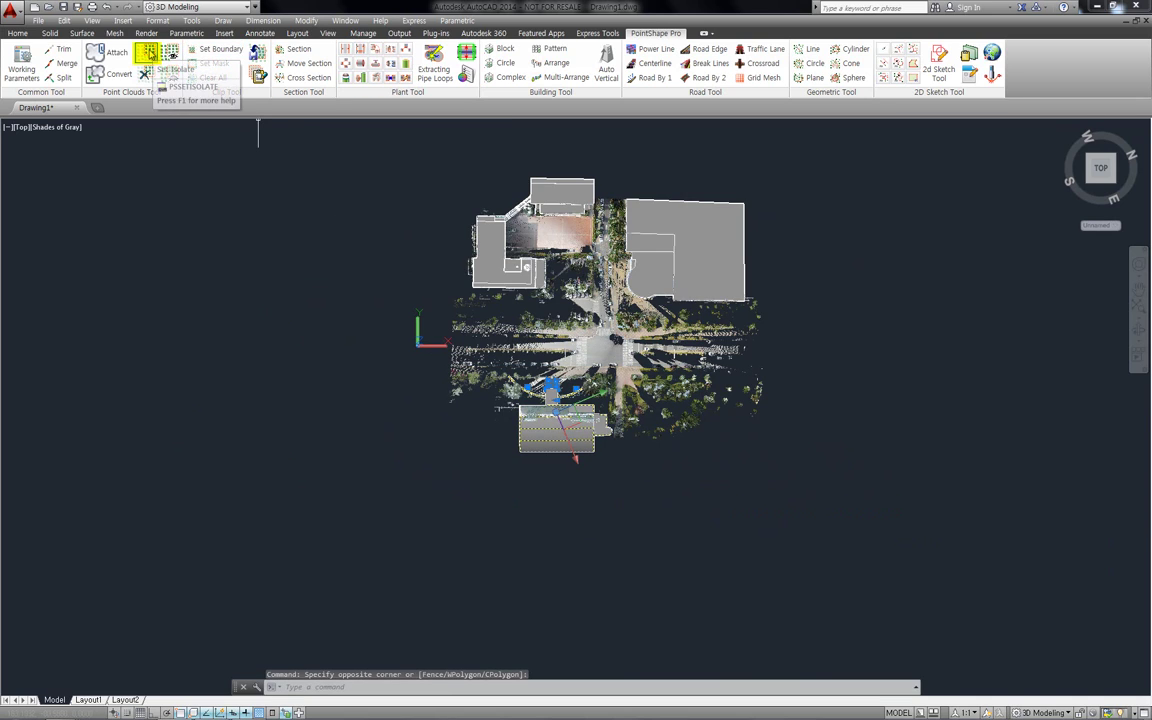
left_click(147, 54)
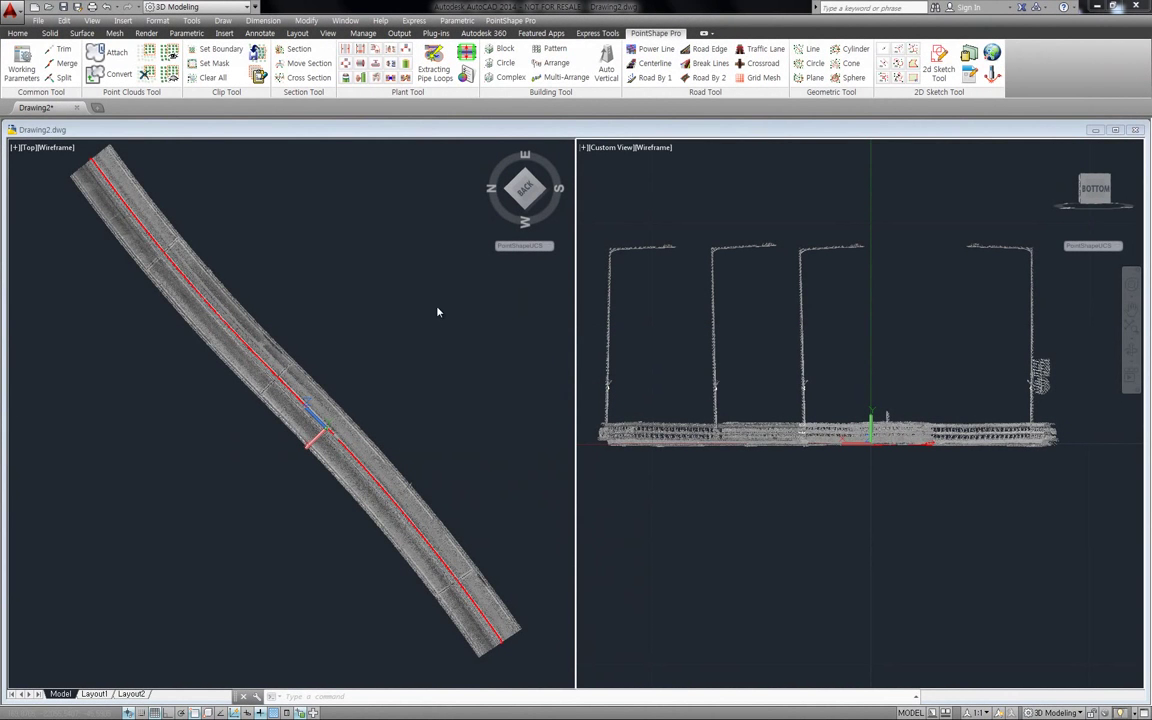
- Hide the point clouds, place the cross-section at the road line's lower end, then turn the point cloud layer on
left_click(172, 79)
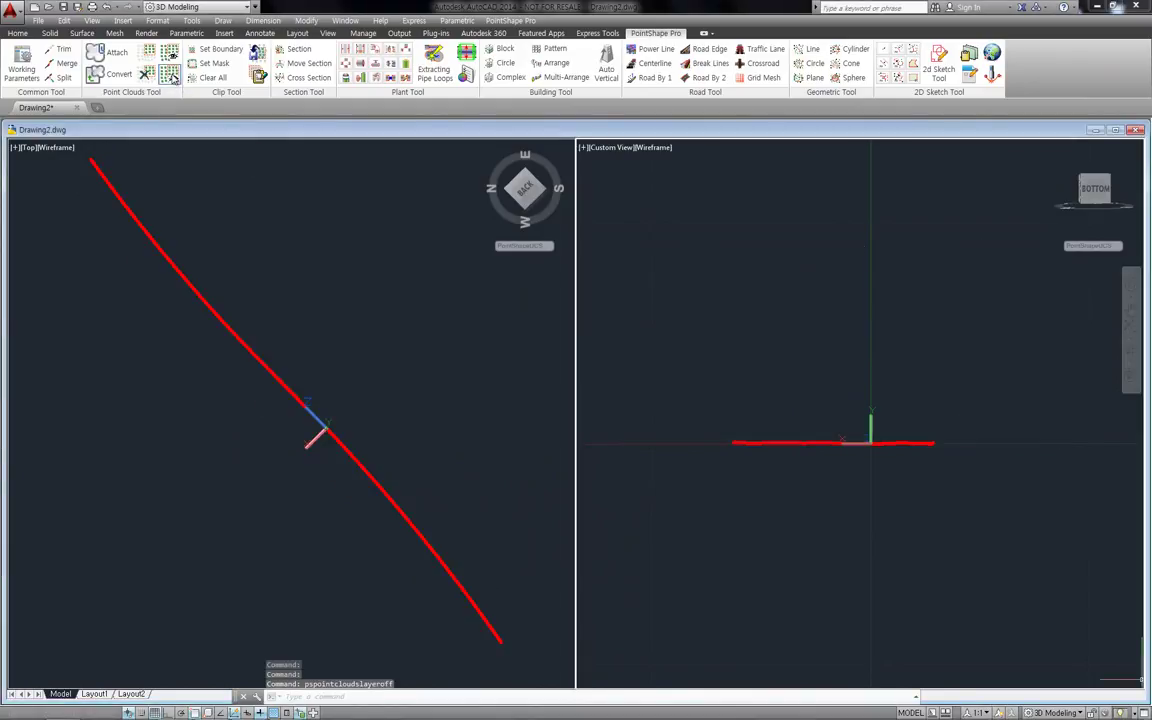
left_click(296, 78)
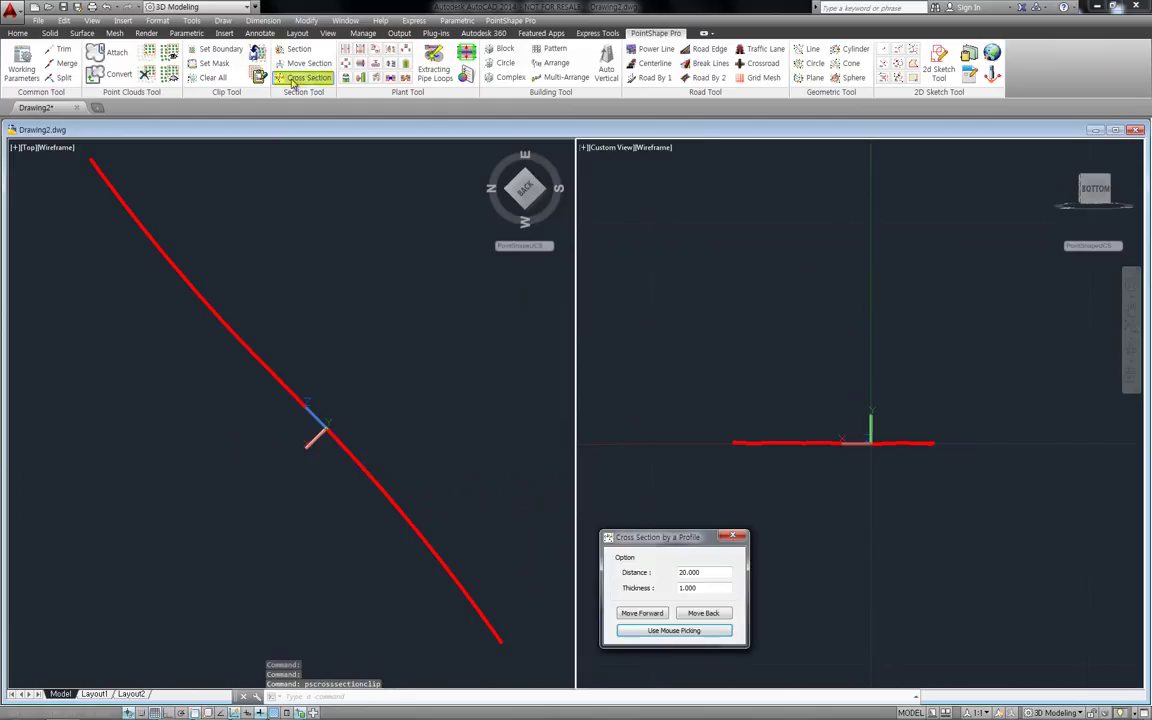
left_click(668, 631)
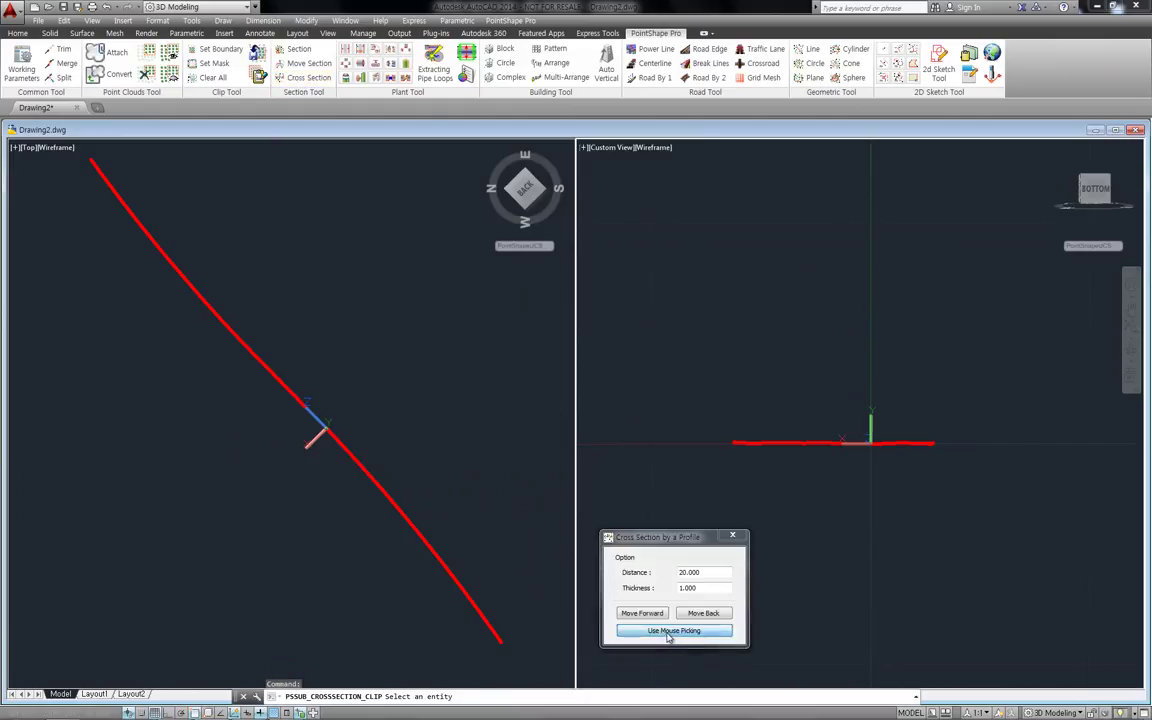
left_click(501, 646)
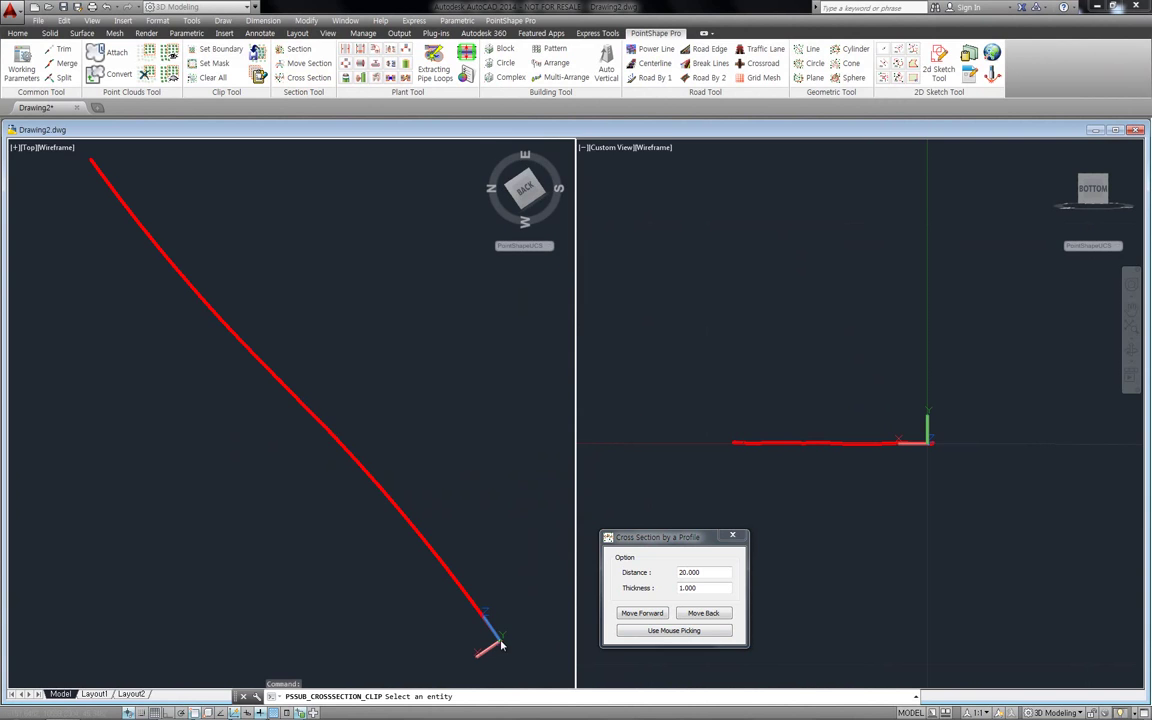
left_click(172, 57)
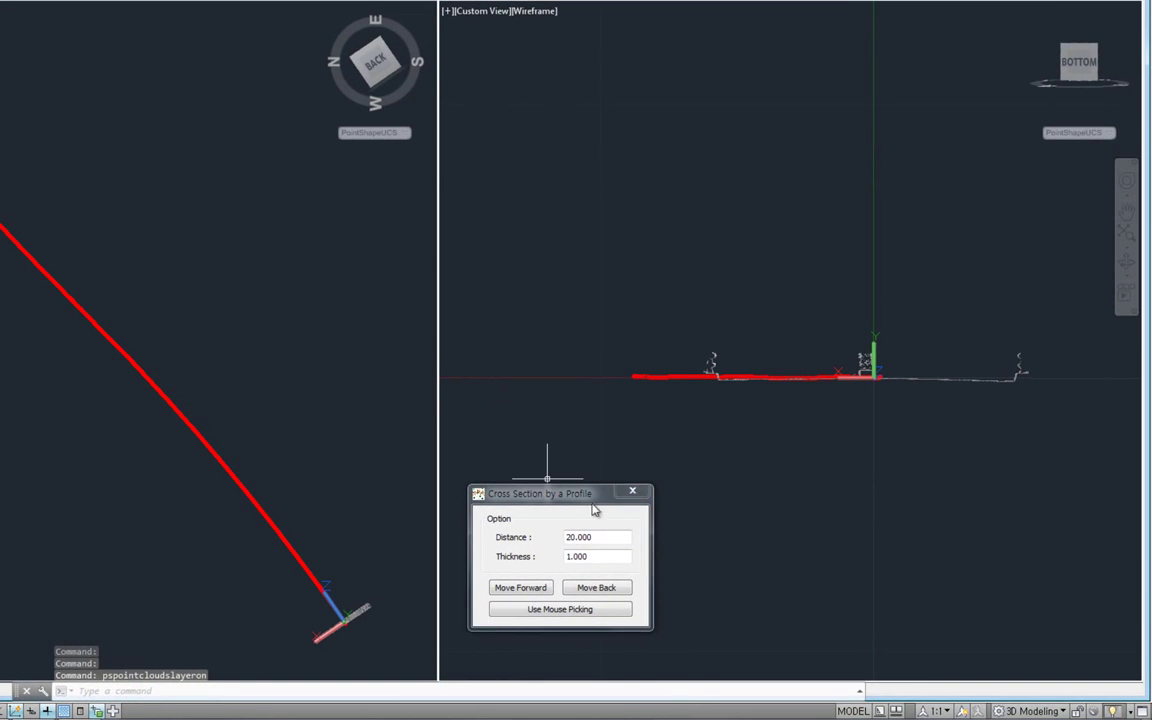
- Step the road cross-section forward by a distance of 10, then by 20
left_click_drag(598, 537, 480, 540)
type("10")
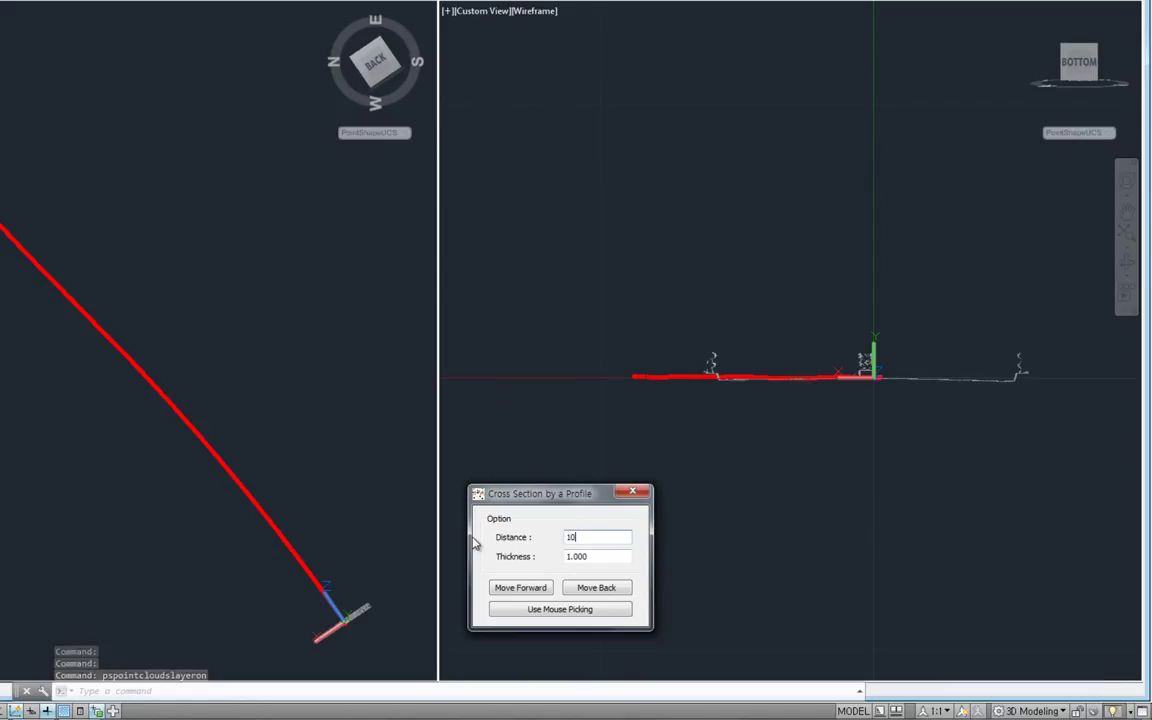
left_click(532, 594)
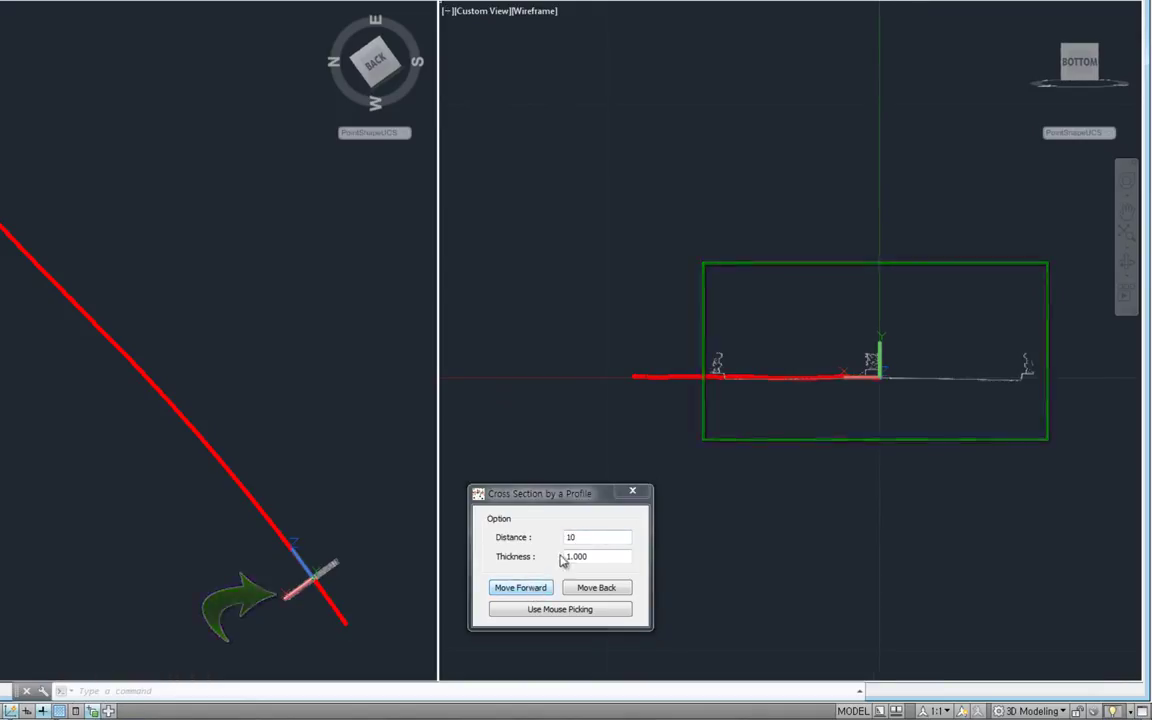
left_click_drag(589, 537, 549, 544)
type("20")
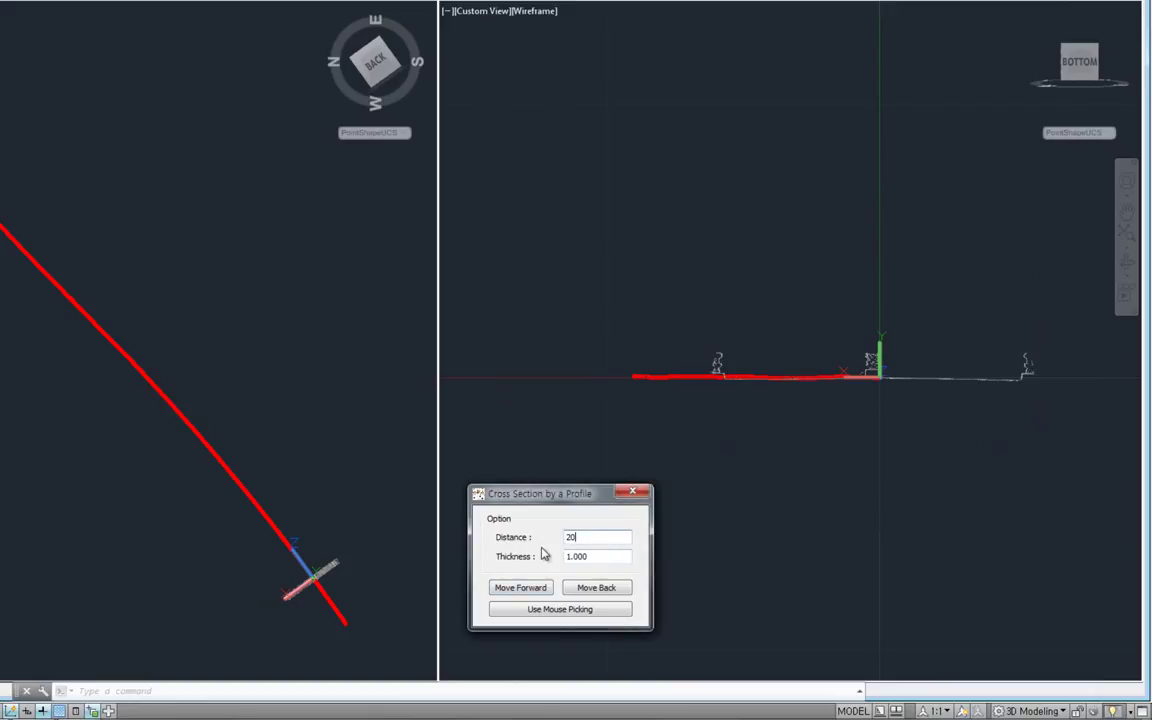
key("Tab")
type("2")
left_click(524, 590)
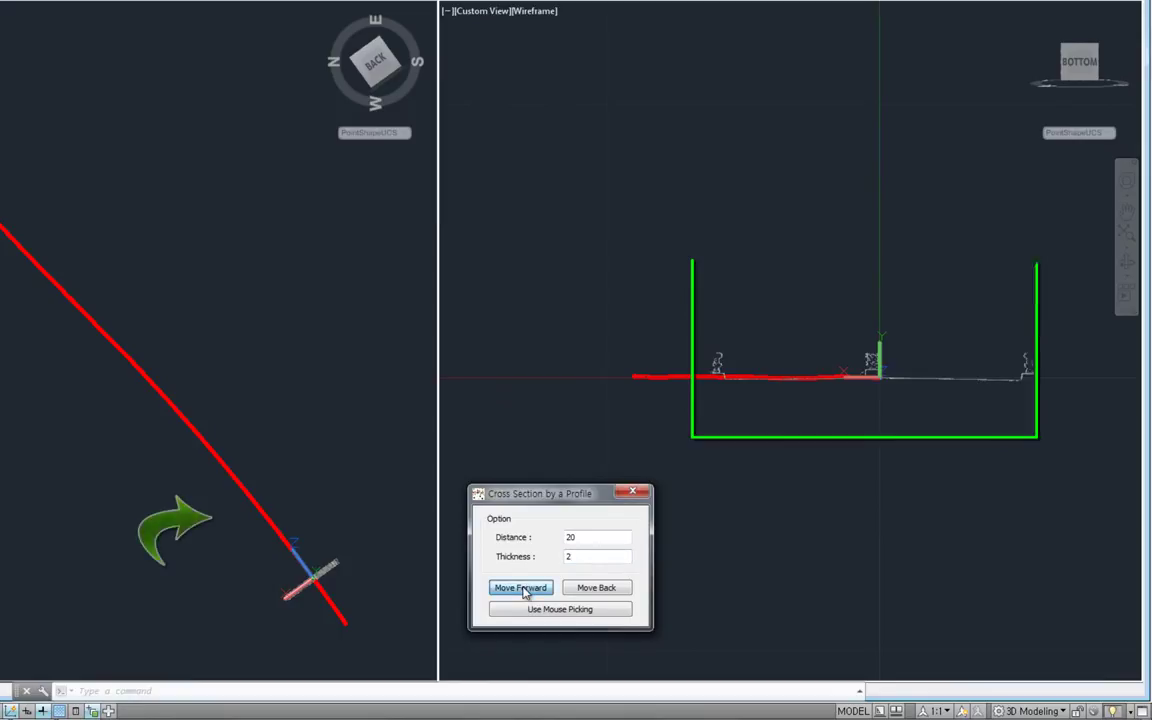
- Advance the cross-section with distance 30 and thickness 4 until it reaches the road's far end
left_click(587, 537)
type("30")
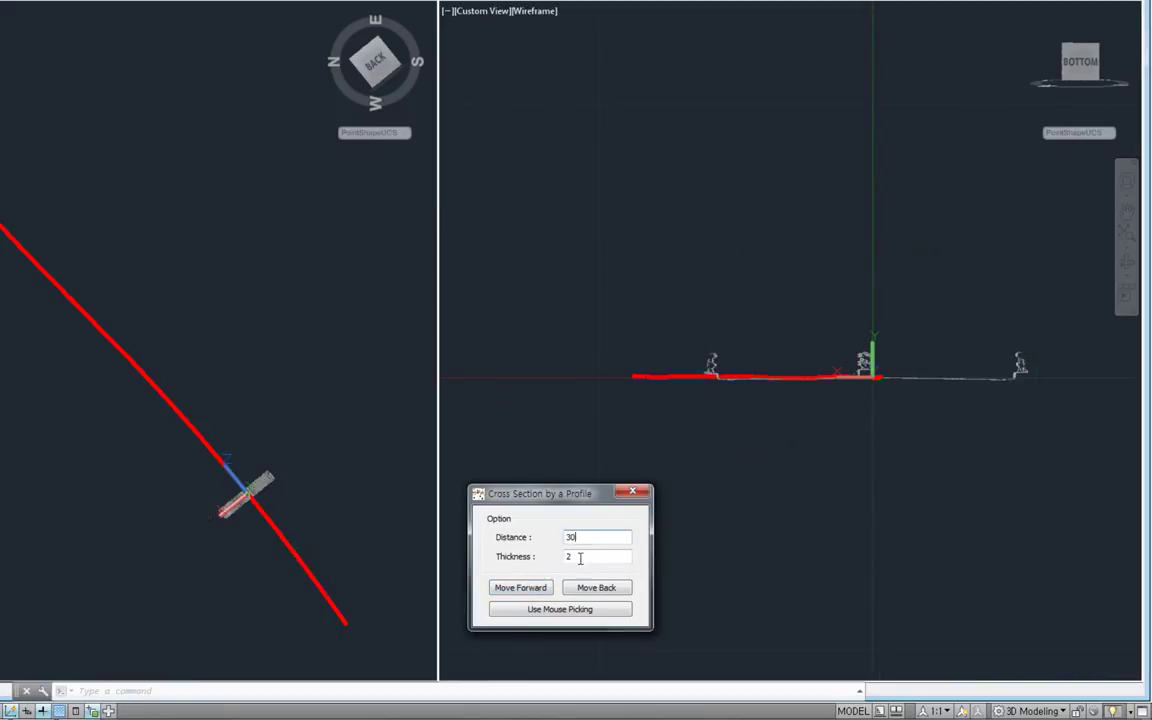
key("Tab")
type("3")
left_click(521, 588)
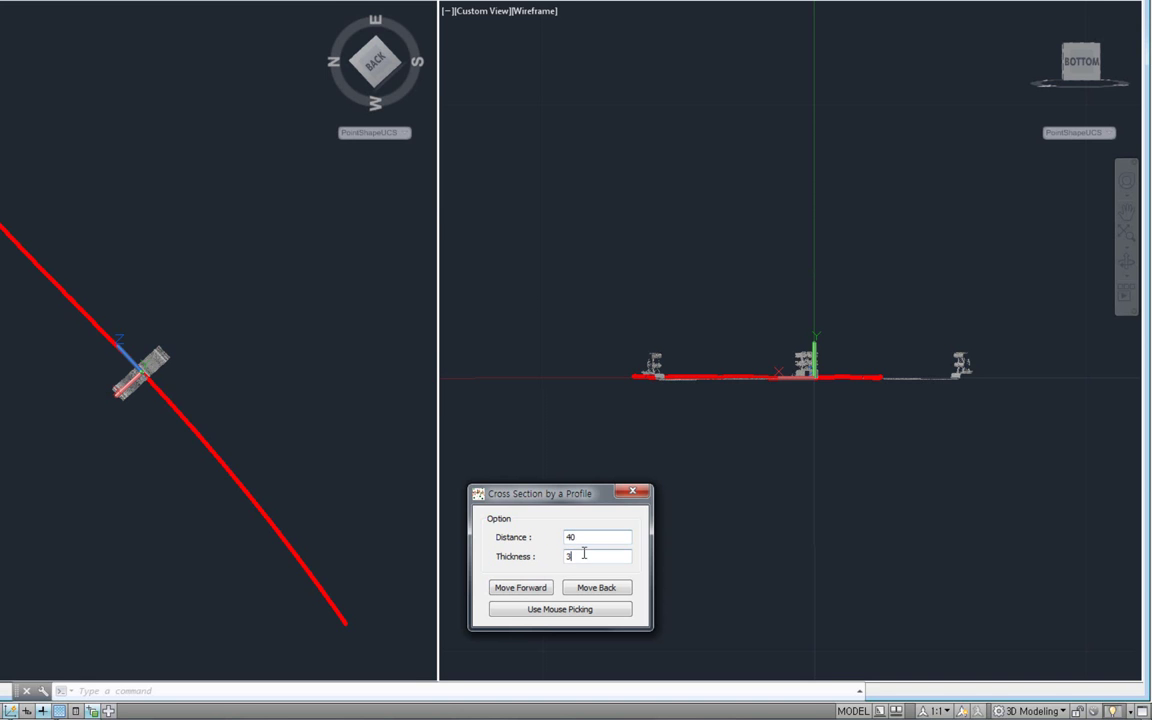
type("4")
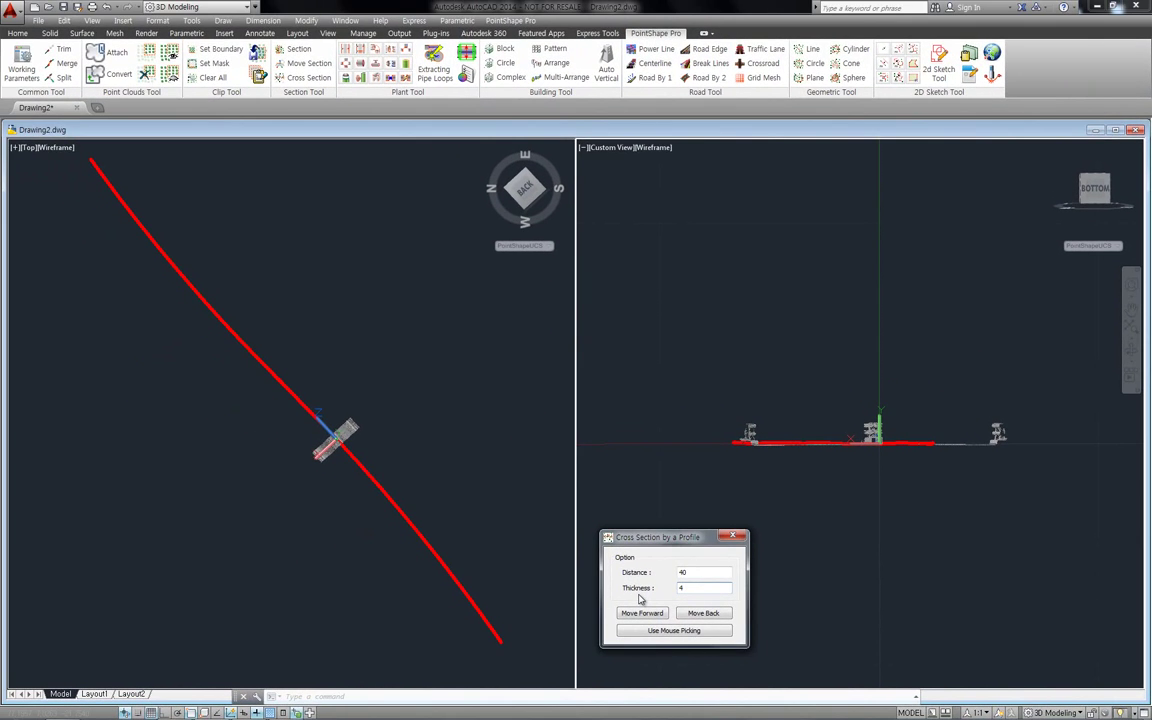
left_click(640, 613)
type("5")
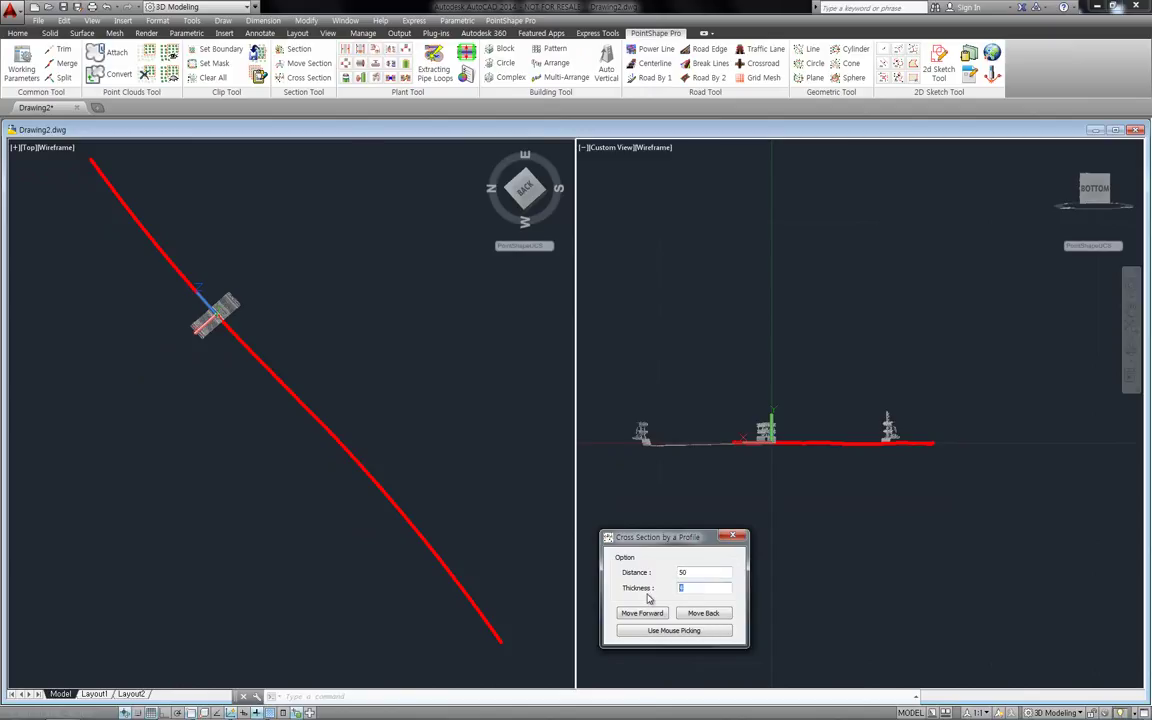
left_click(638, 613)
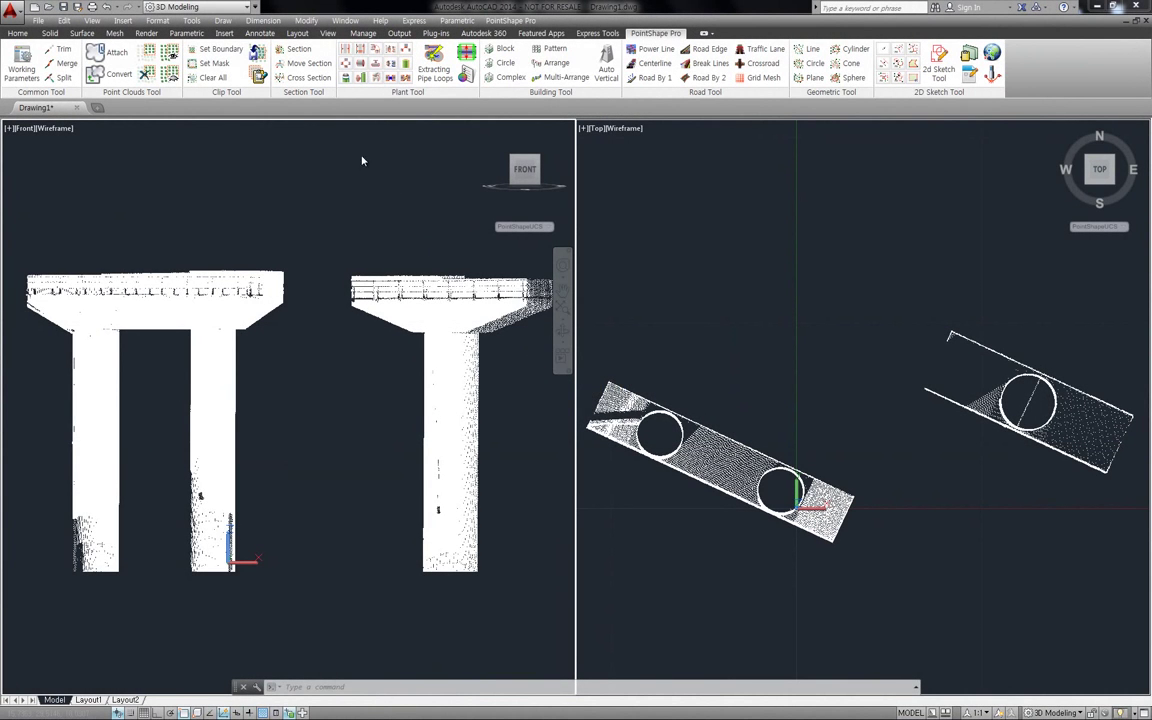
- Cut a 0.1-thick slice through the bridge piers at distance 5 using Move Section
left_click(307, 65)
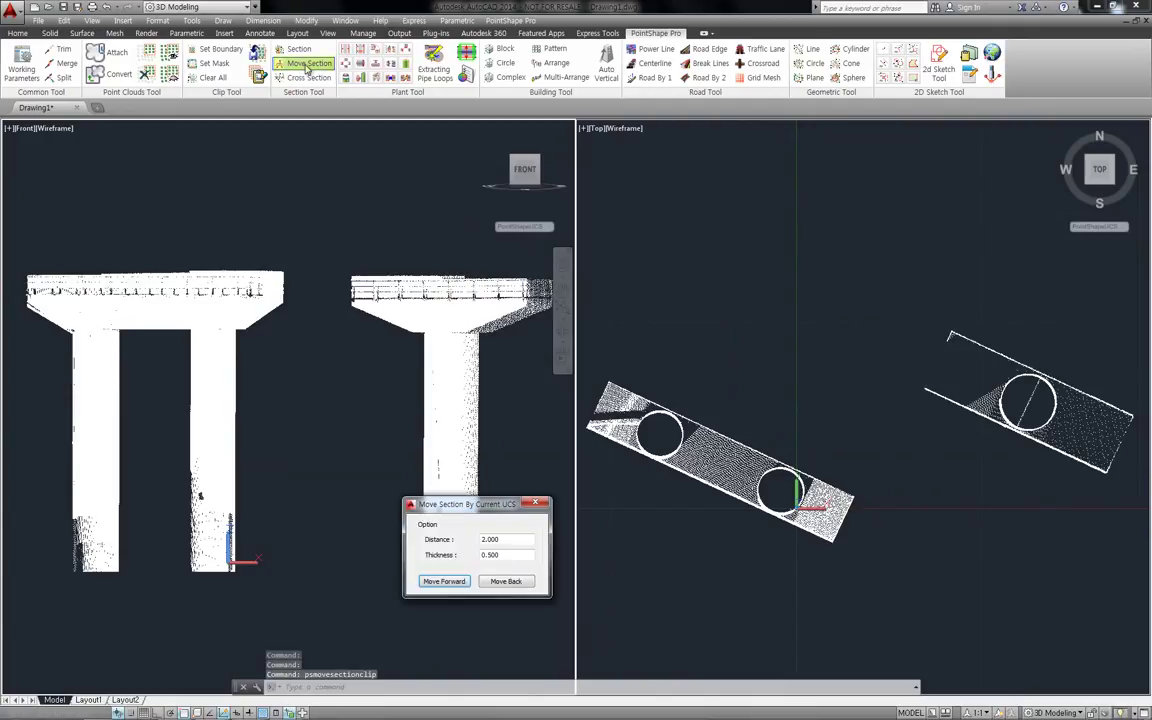
left_click_drag(496, 515, 570, 545)
type("5")
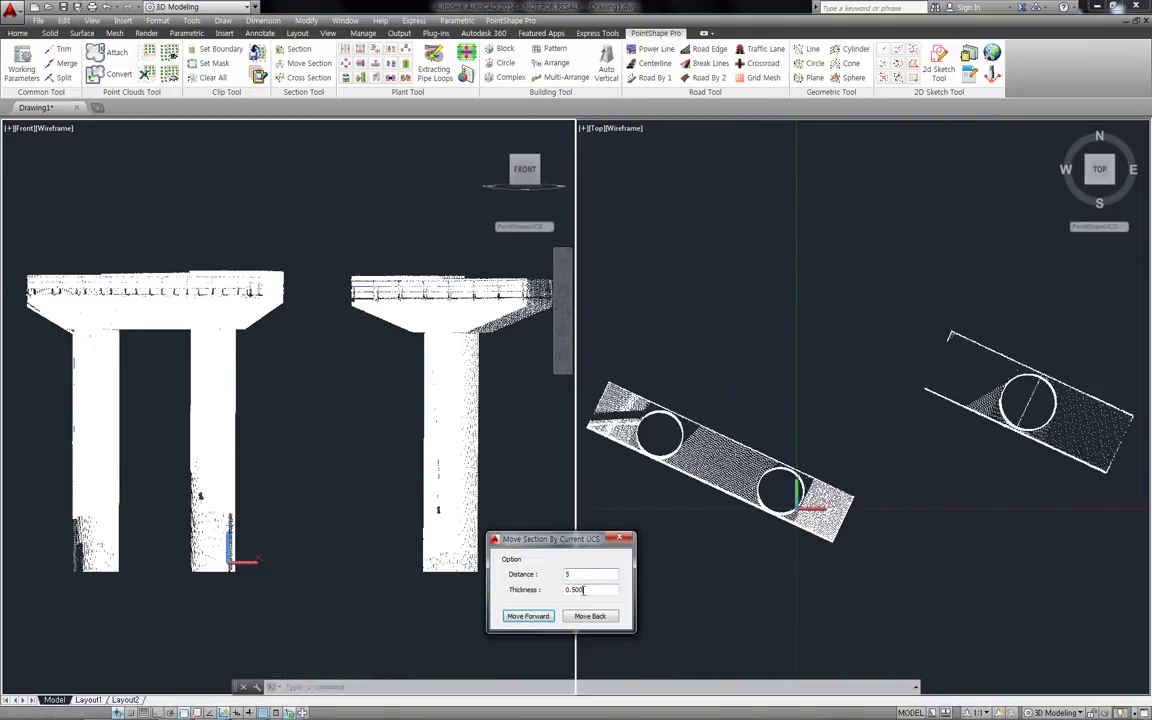
key("Tab")
type("0")
left_click(530, 617)
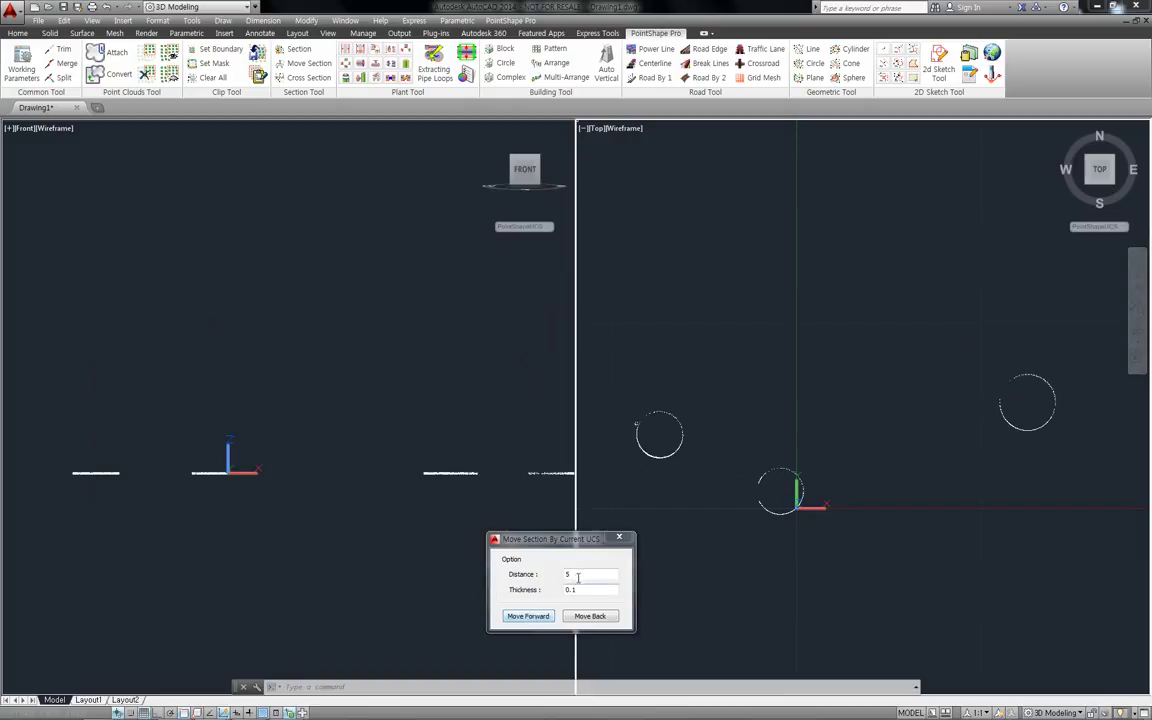
- Move the slice up by 10 with thickness 0.2, then close the settings and clear all clipping
left_click_drag(577, 577, 546, 582)
type("10")
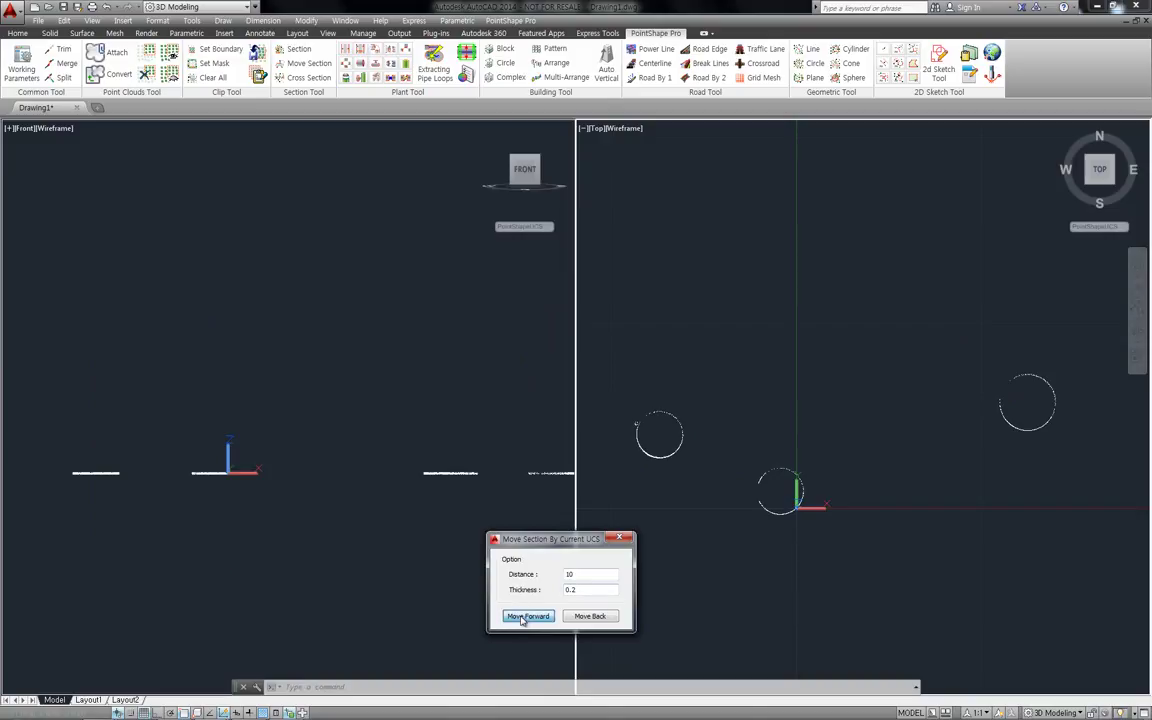
left_click(521, 617)
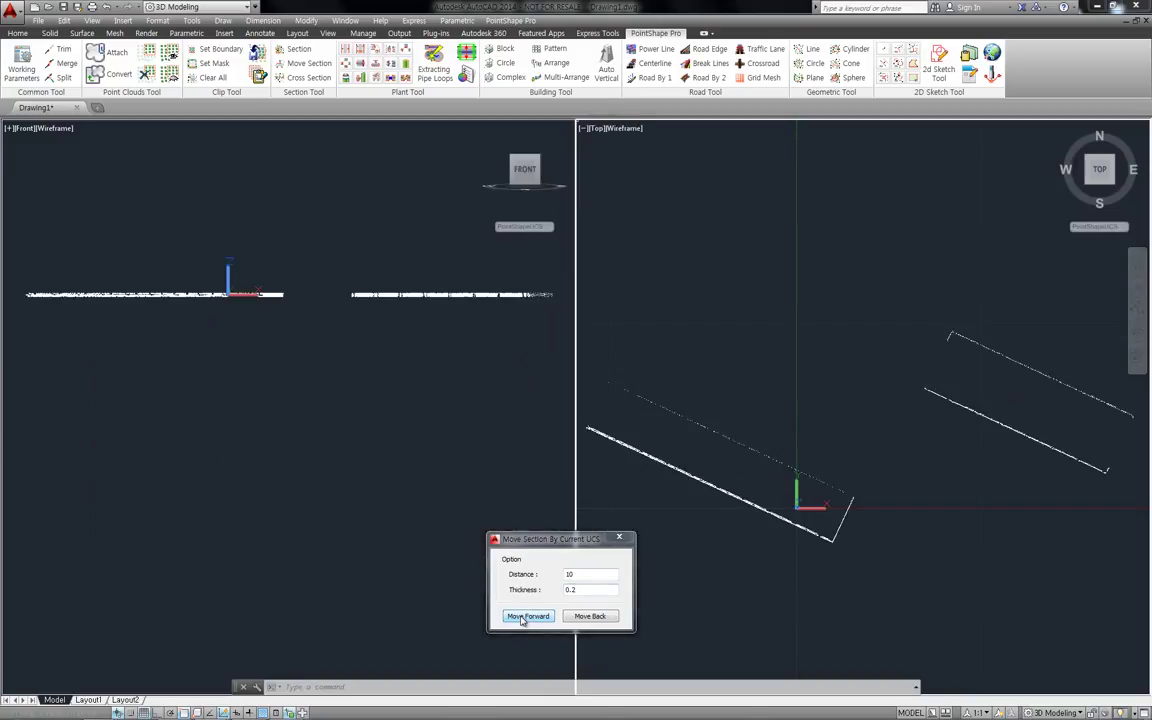
left_click(614, 544)
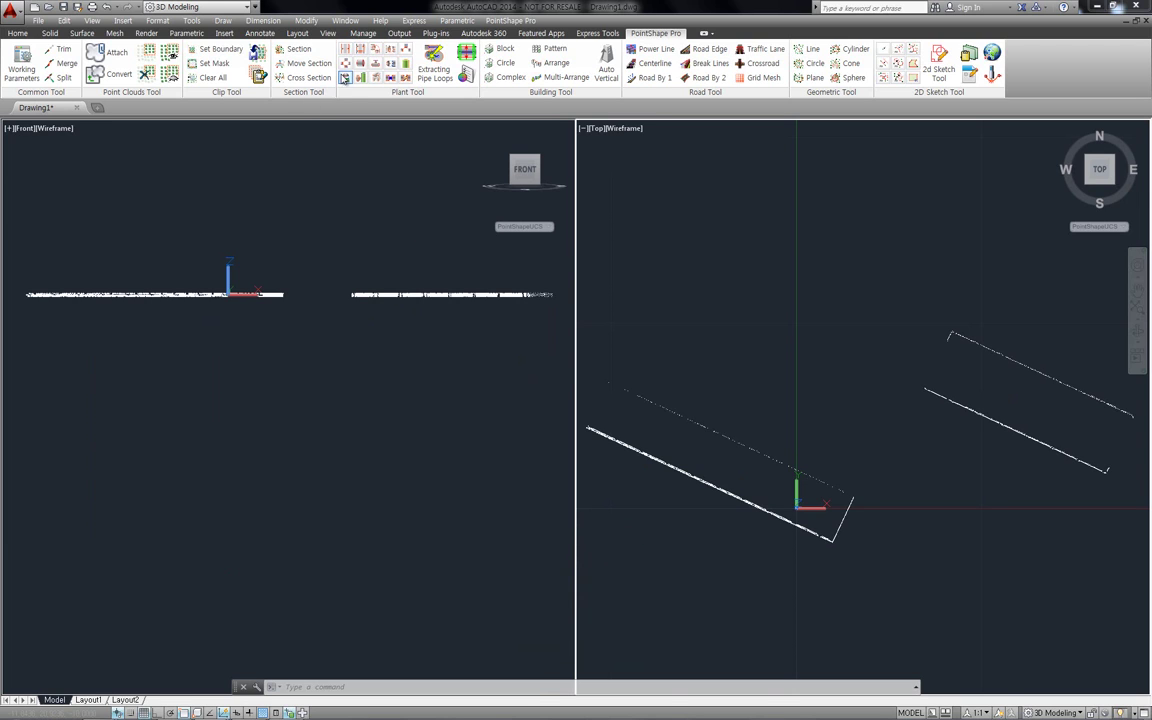
left_click(212, 78)
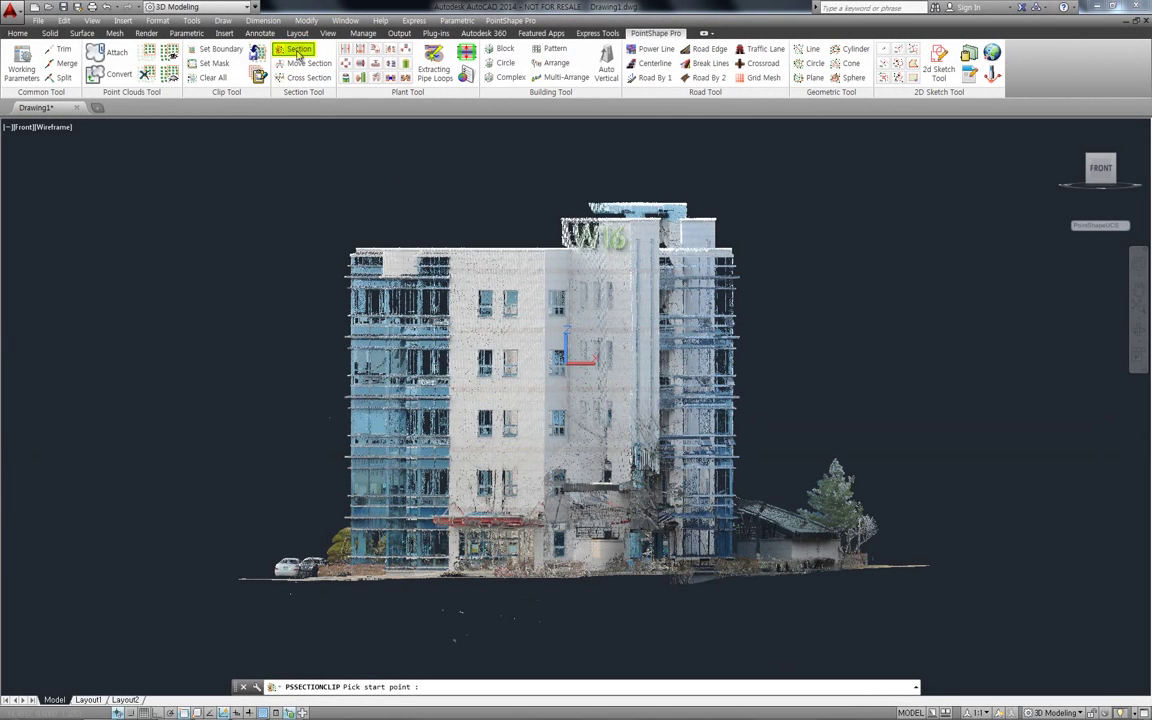
- Section out one floor of the building with start, end and thickness points, then orbit to inspect it
left_click(297, 54)
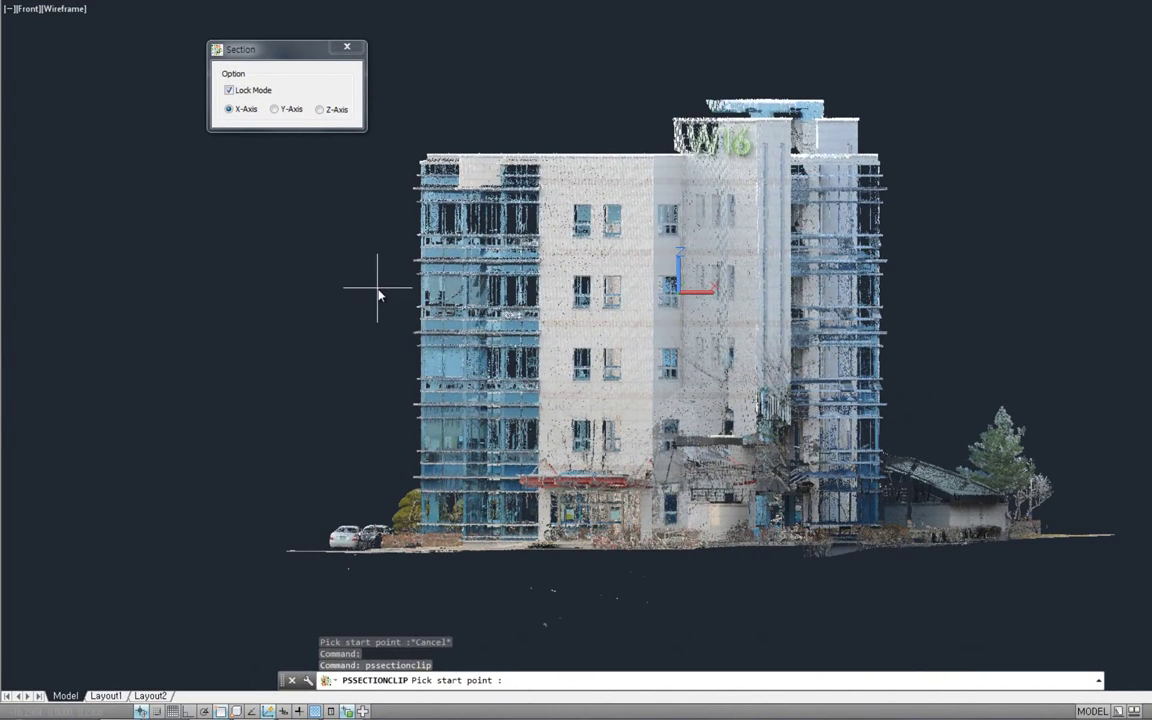
left_click(378, 293)
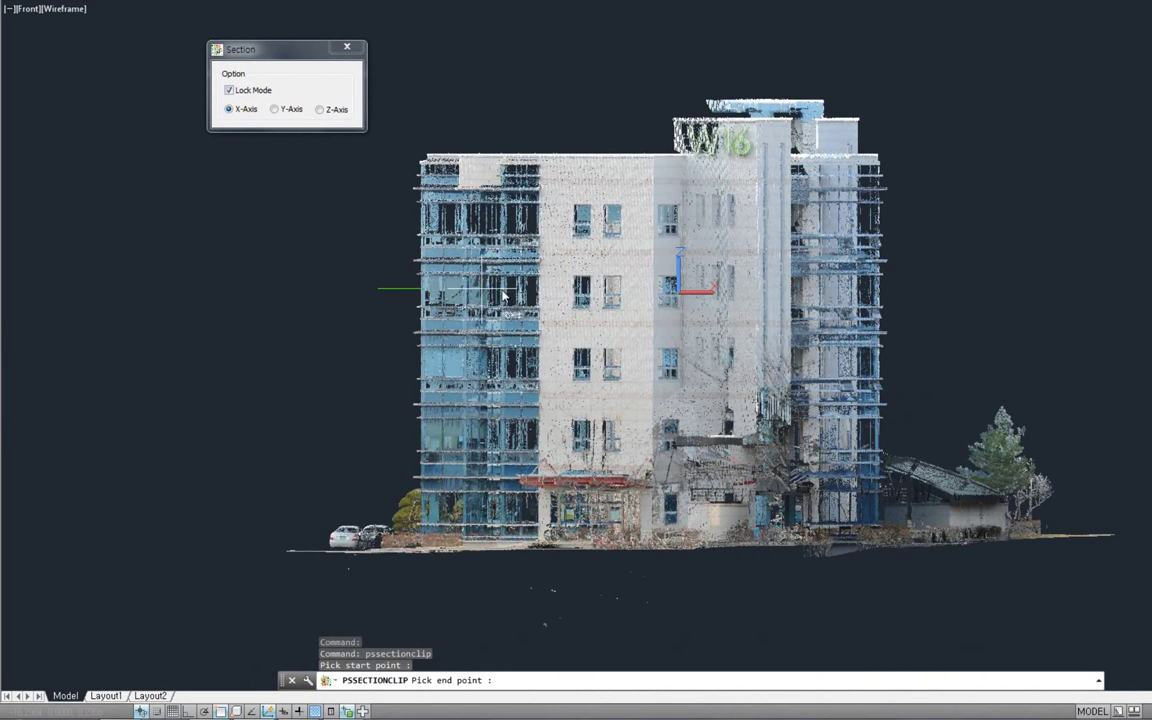
left_click(946, 291)
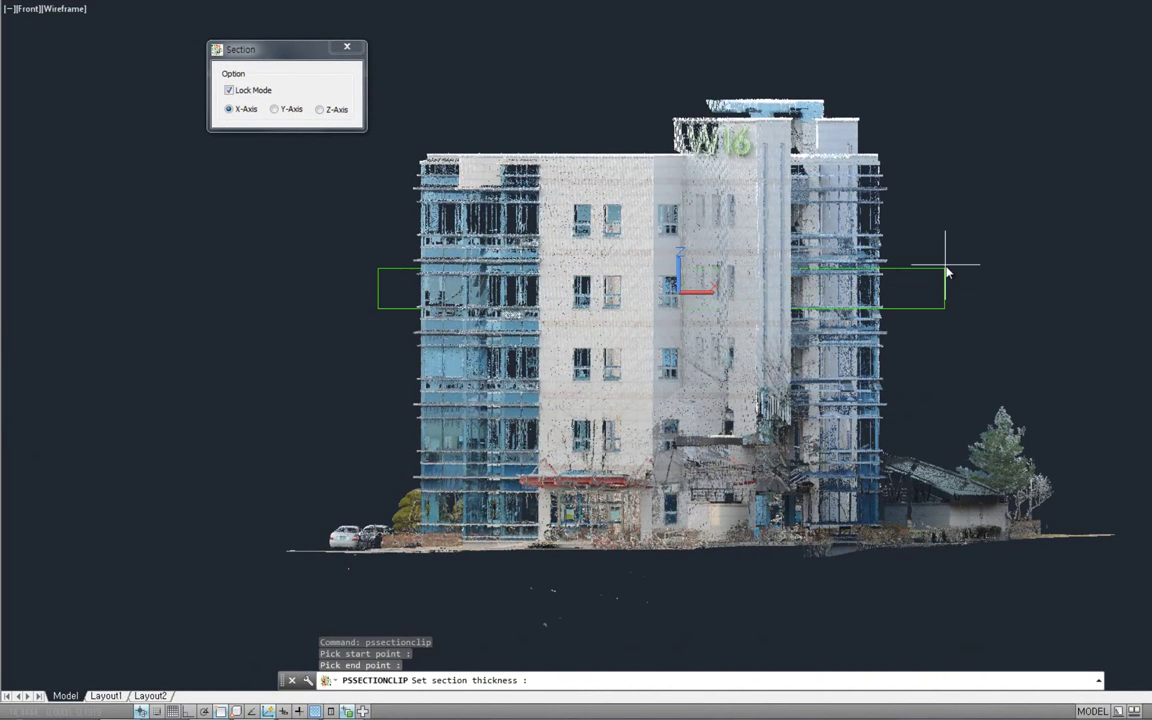
left_click(947, 272)
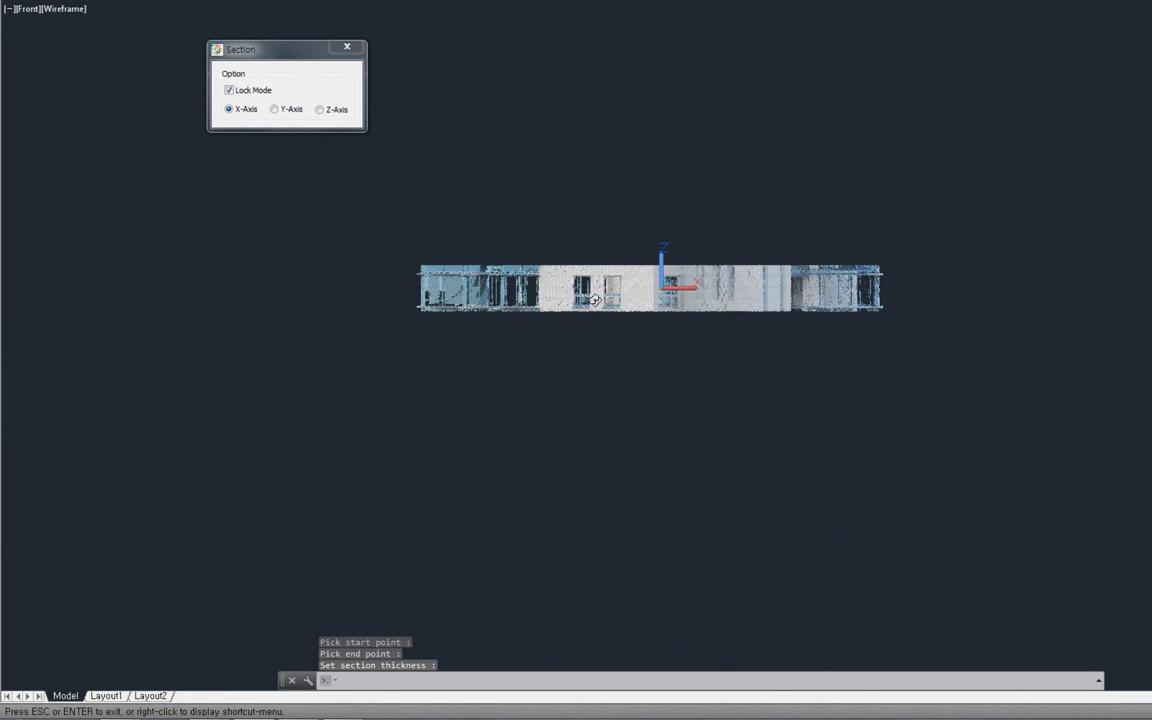
mouse_move(577, 296)
middle_mouse_down("shift")
mouse_move(667, 332)
mouse_move(748, 340)
middle_mouse_up("shift")
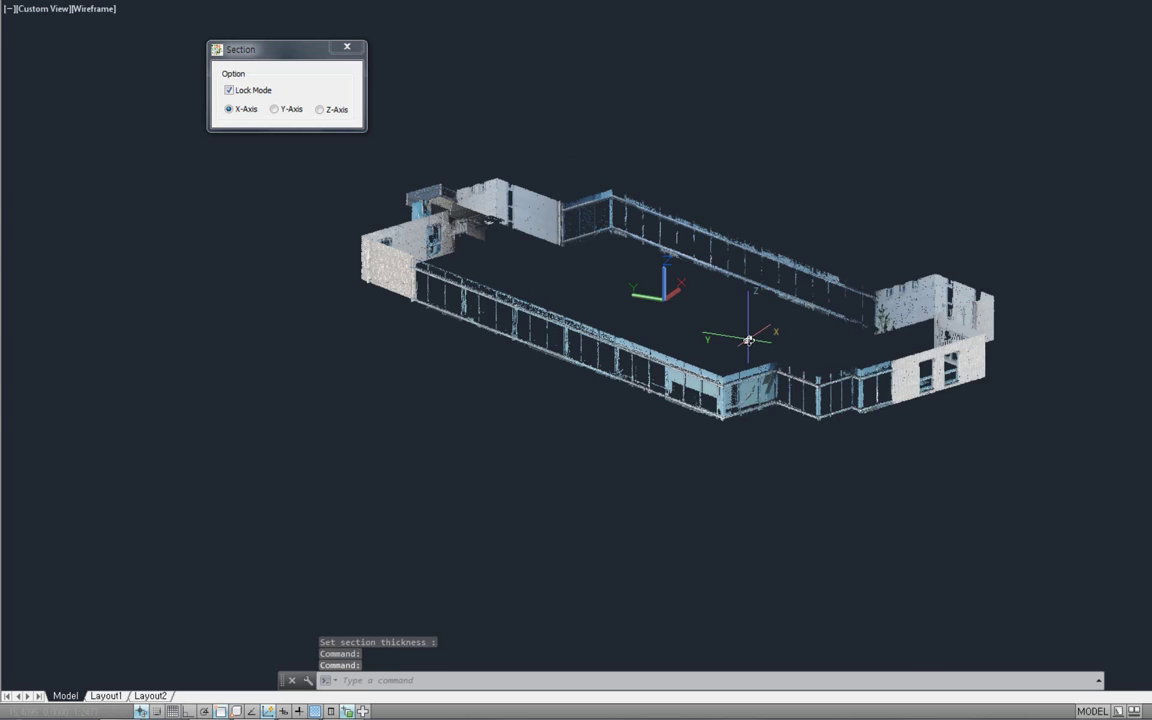
- Switch the coordinate system to WCS, return to Front view, and clear all clips
left_click(1108, 226)
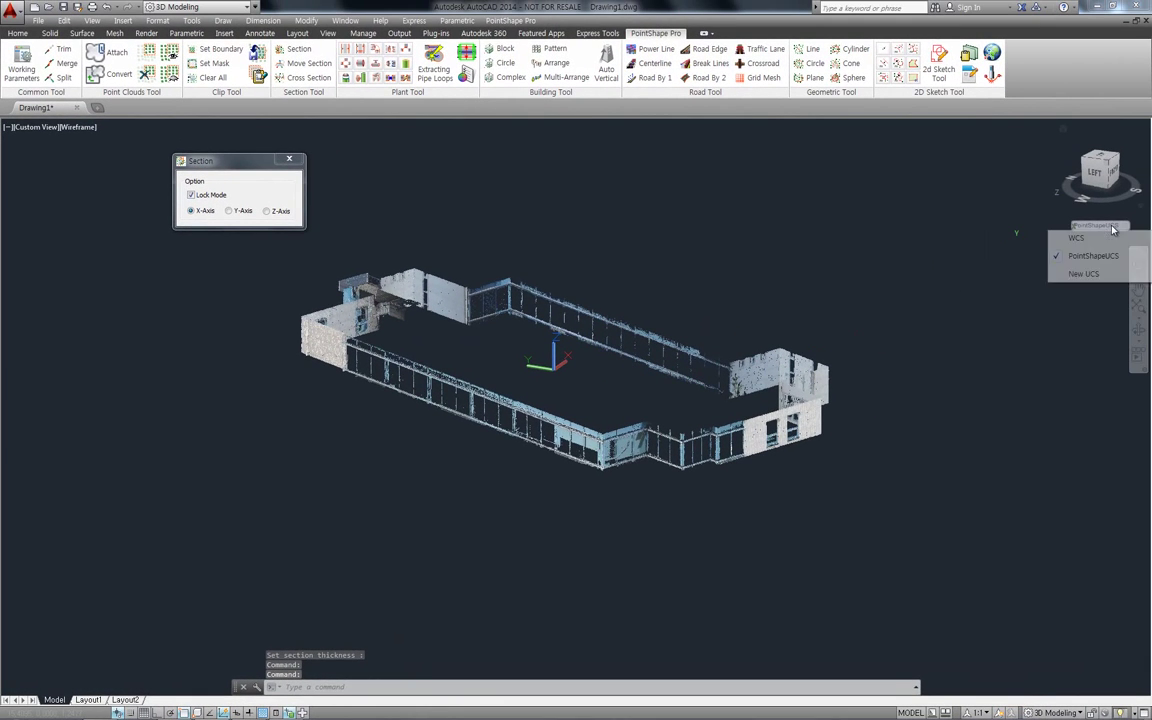
left_click(1095, 240)
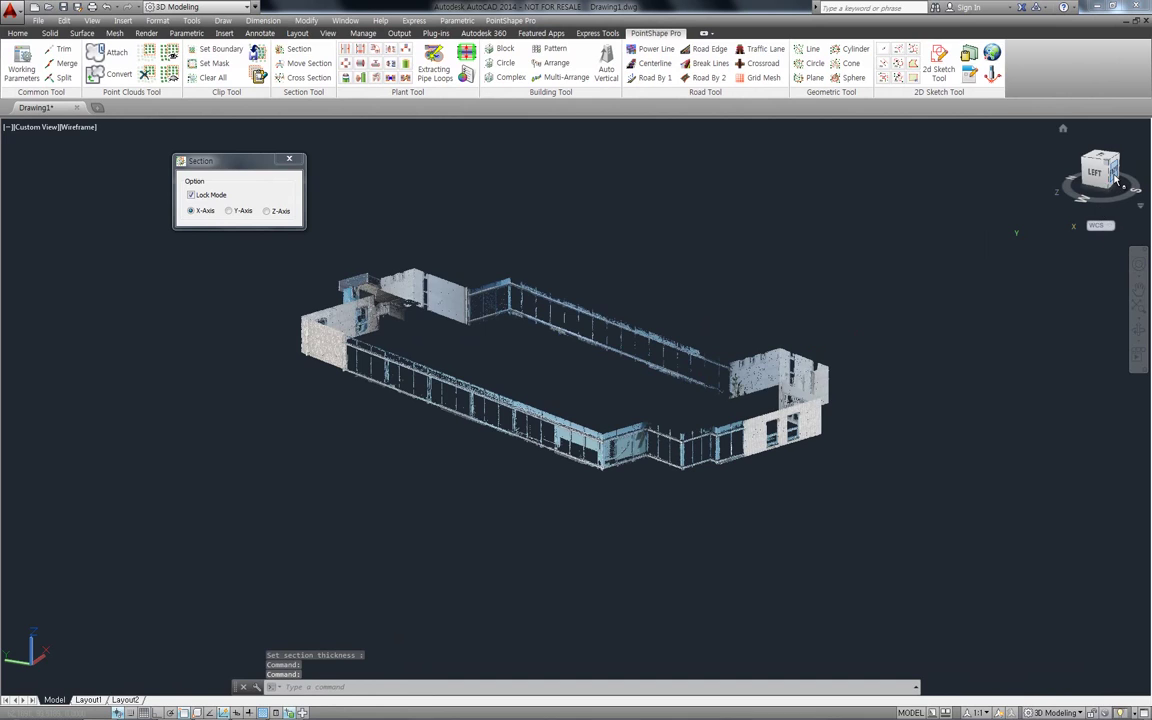
left_click(1117, 179)
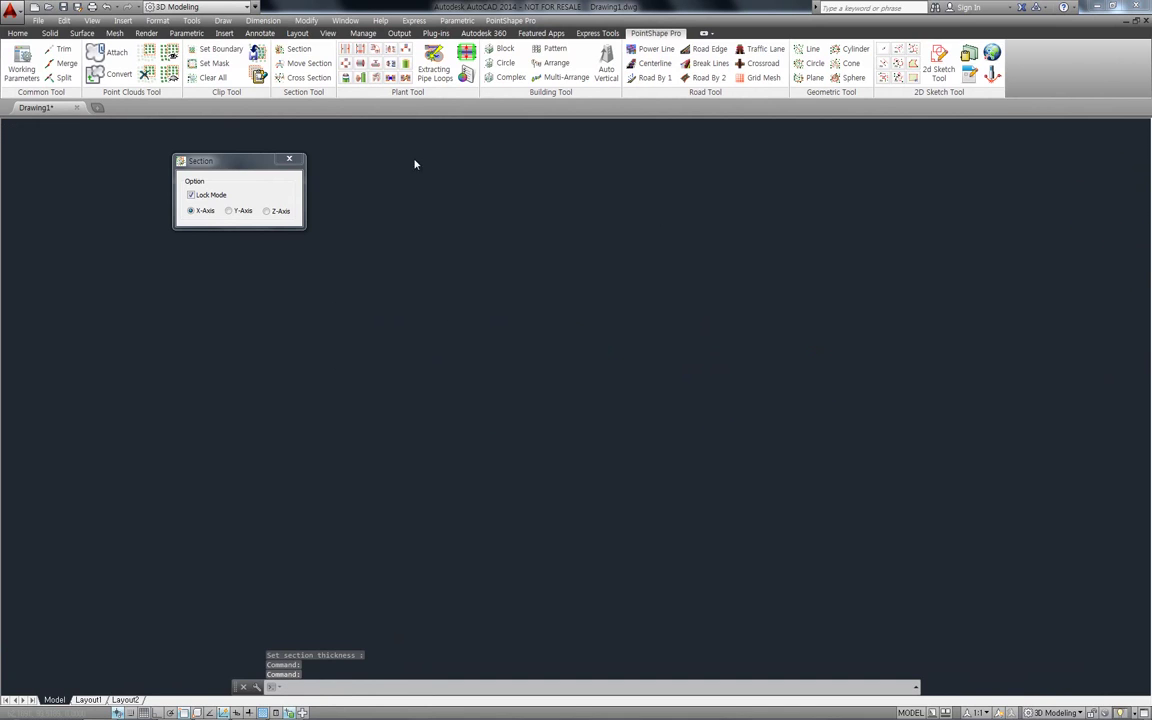
left_click(212, 78)
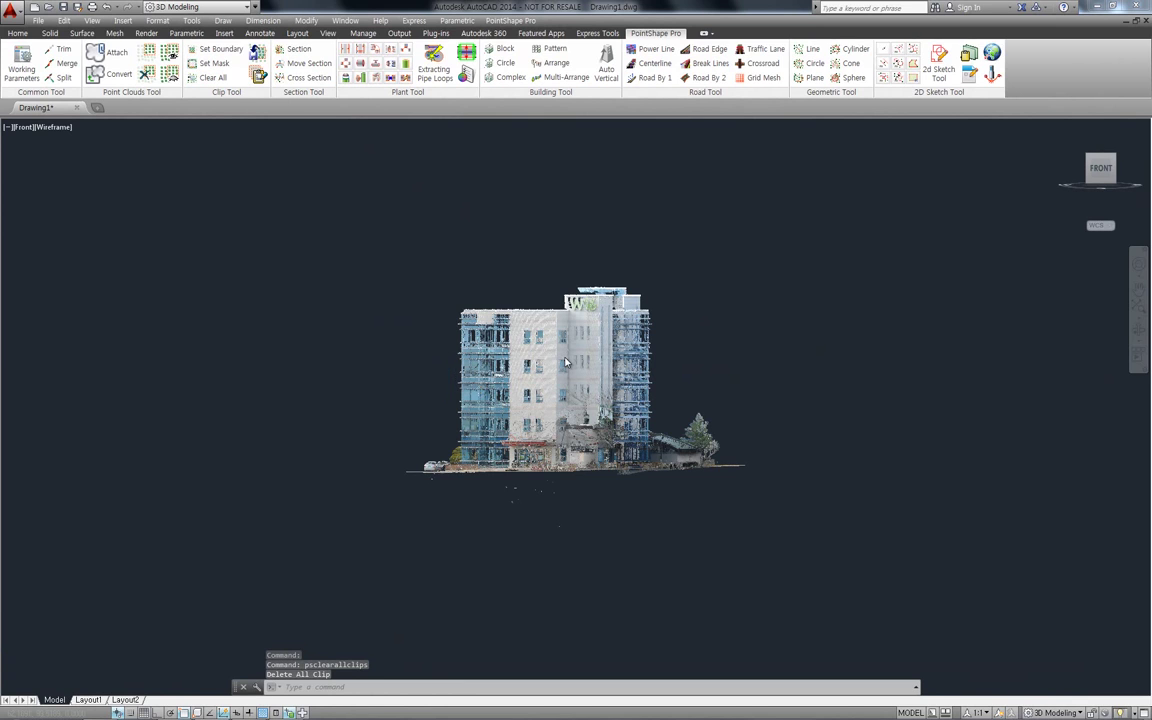
scroll(565, 363, "up", 3)
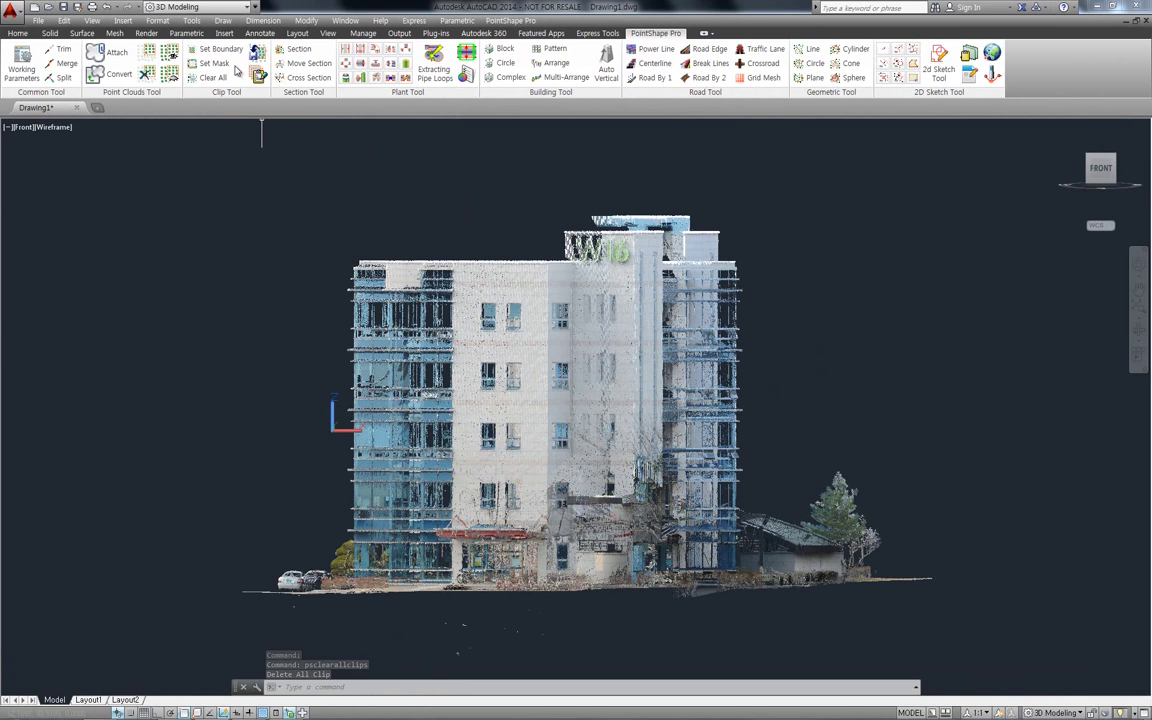
left_click(294, 49)
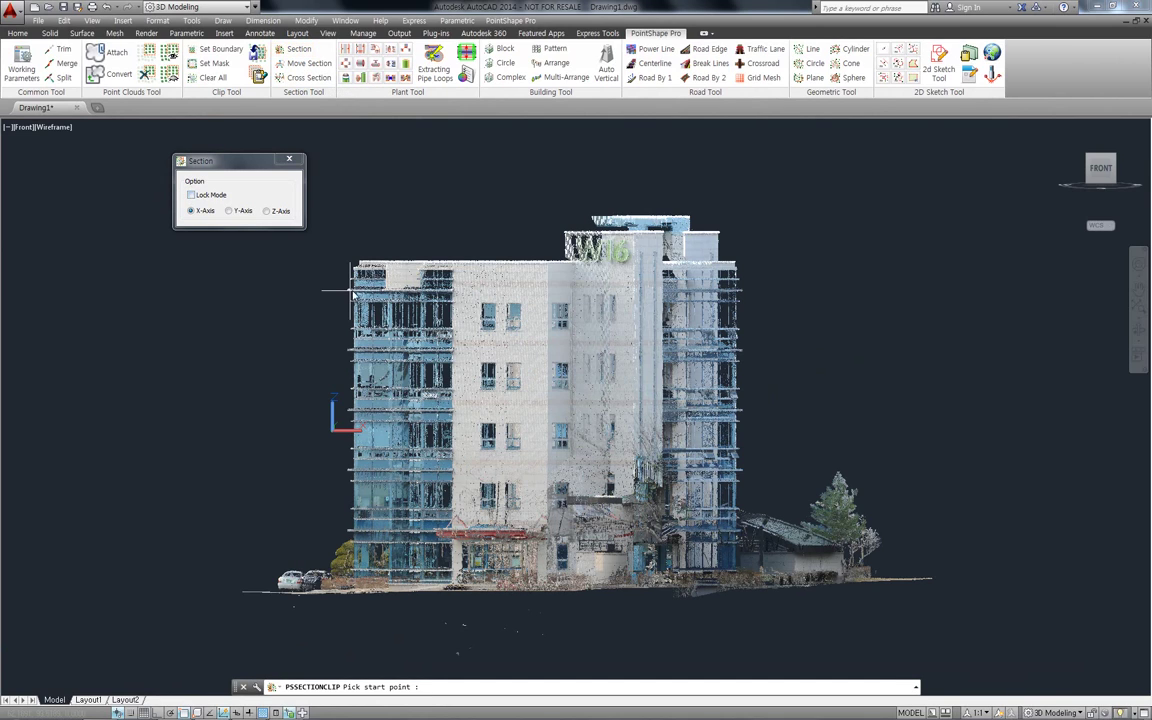
left_click(335, 246)
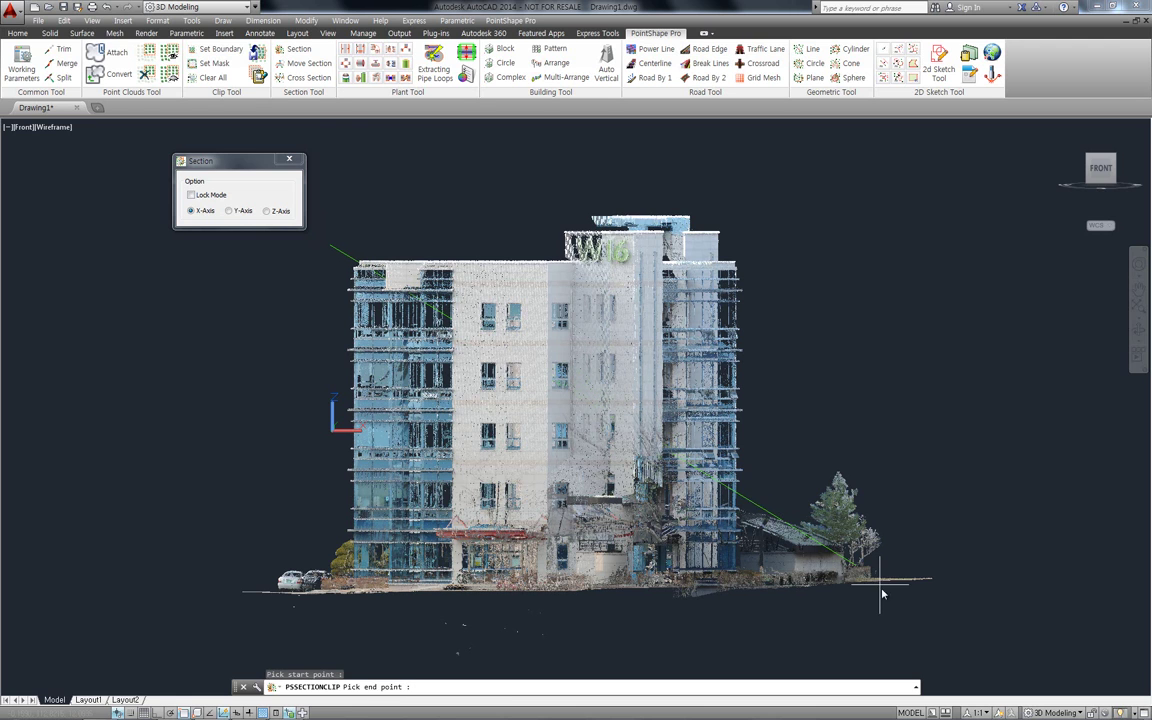
left_click(908, 608)
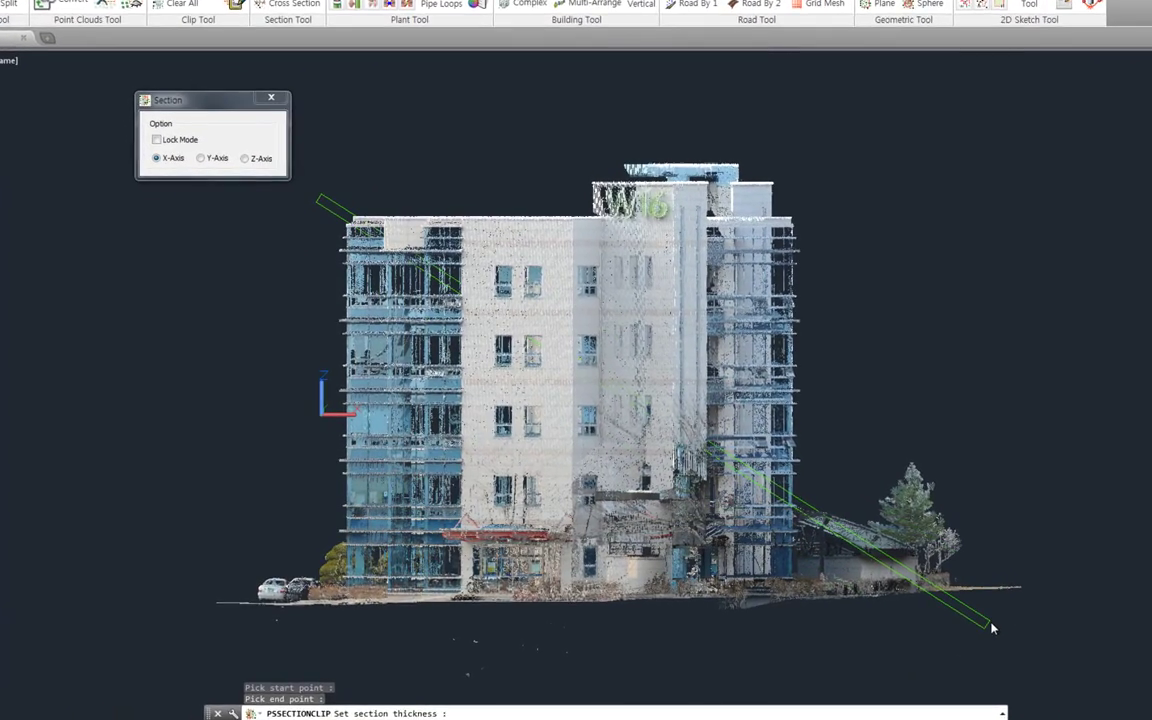
left_click(1020, 632)
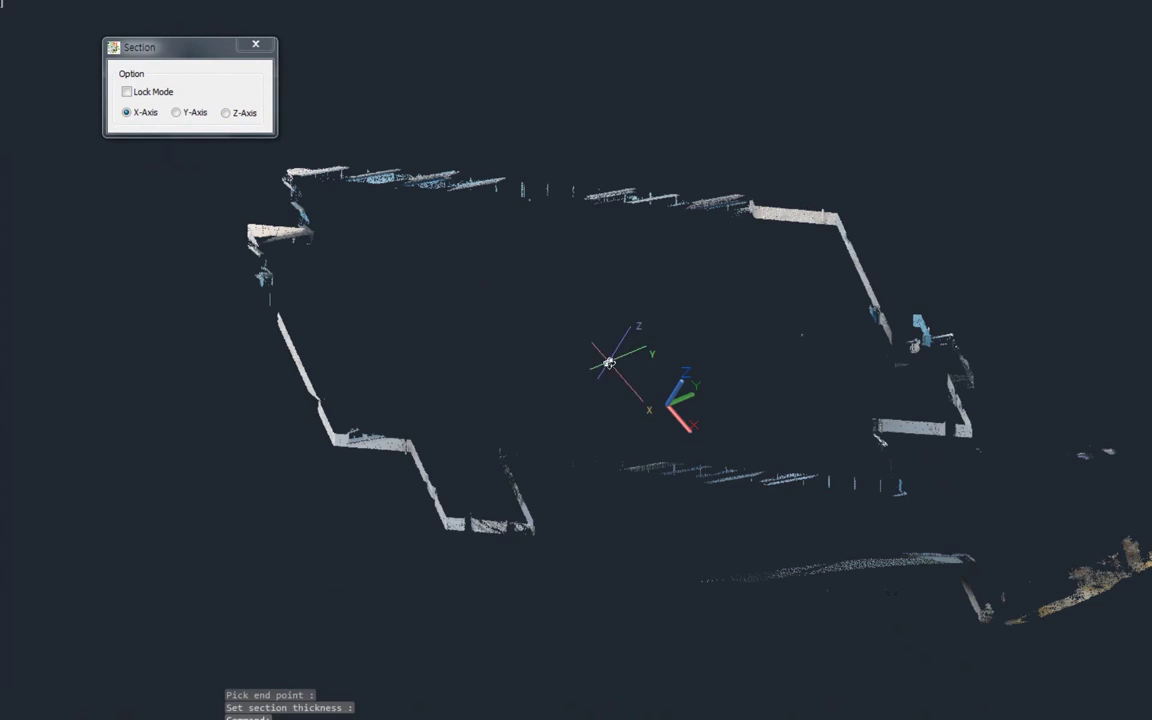
middle_click_drag(467, 368, 440, 300, "shift")
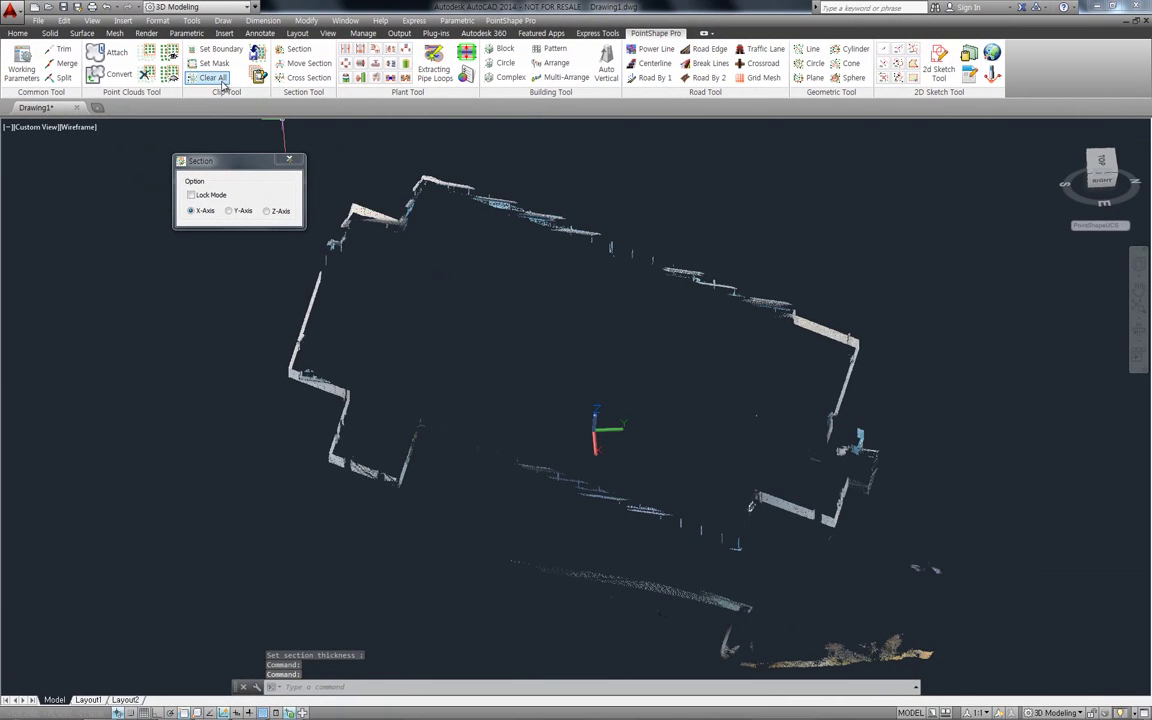
left_click(212, 78)
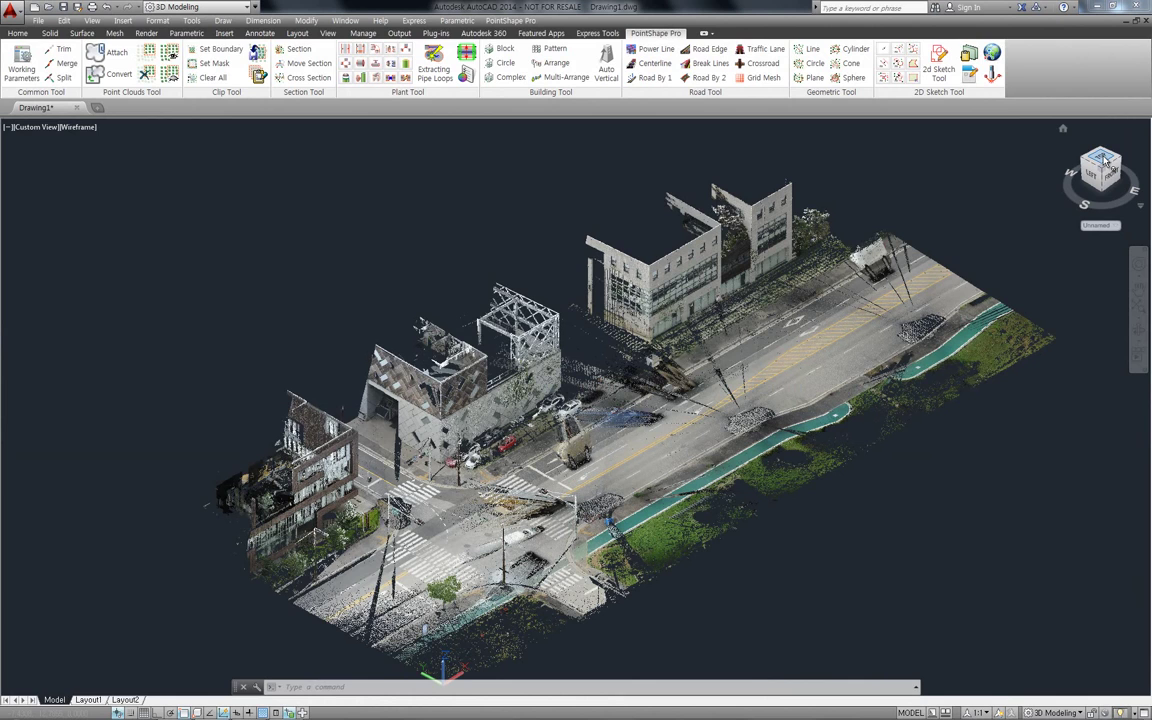
- In Top view, start a clip boundary polygon around the lower and right arms of the intersection
left_click(1101, 160)
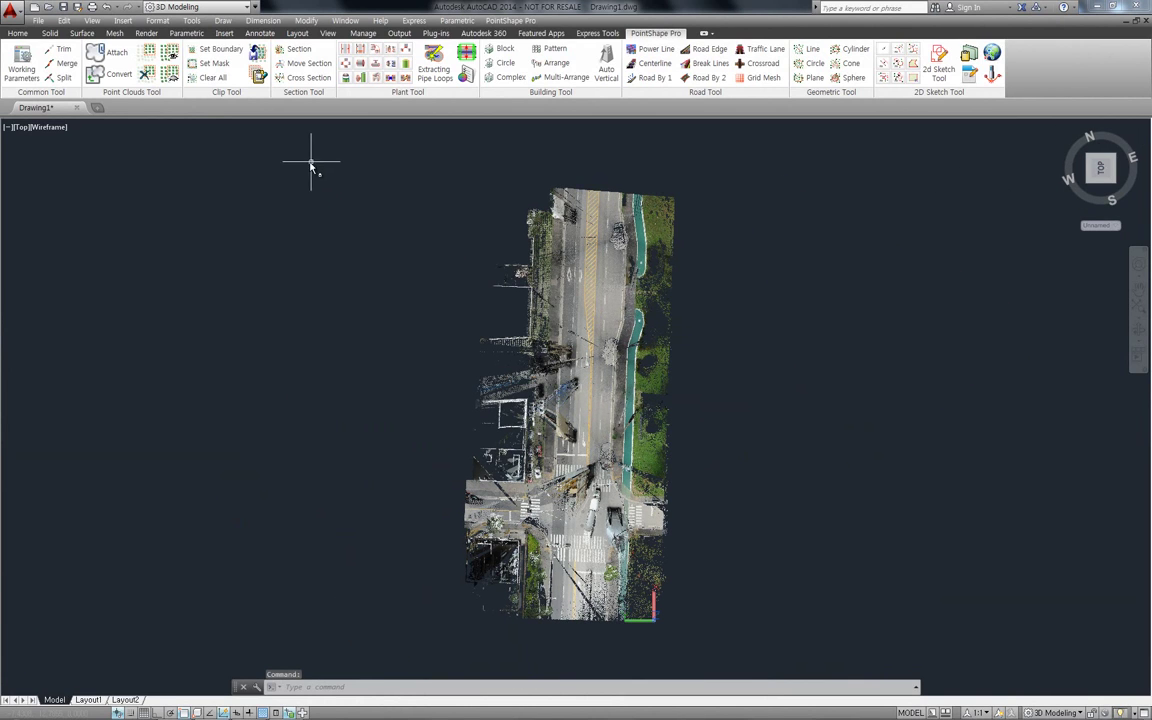
left_click(216, 49)
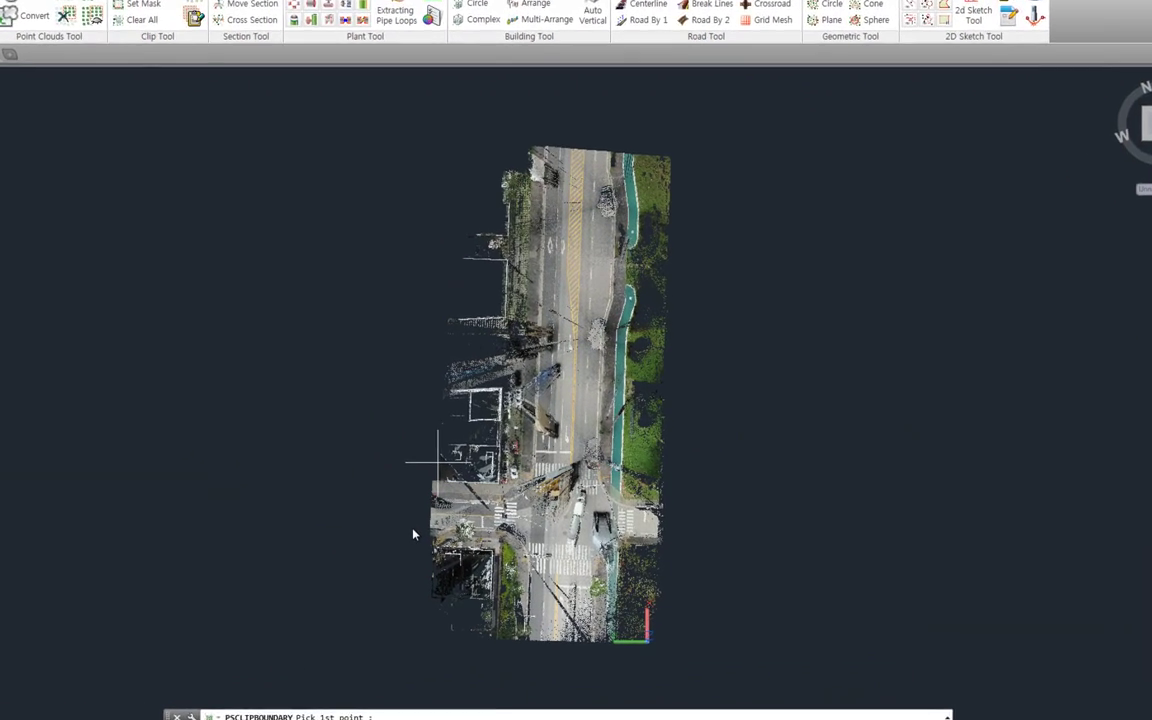
left_click(335, 550)
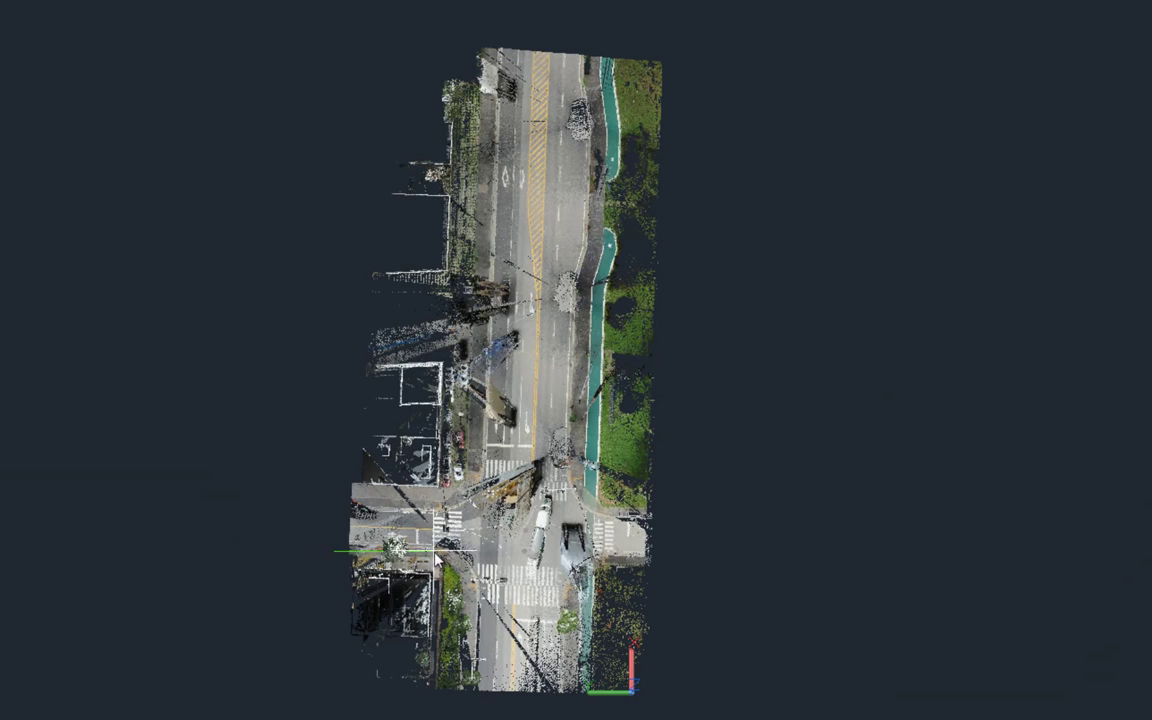
left_click(472, 571)
left_click(470, 708)
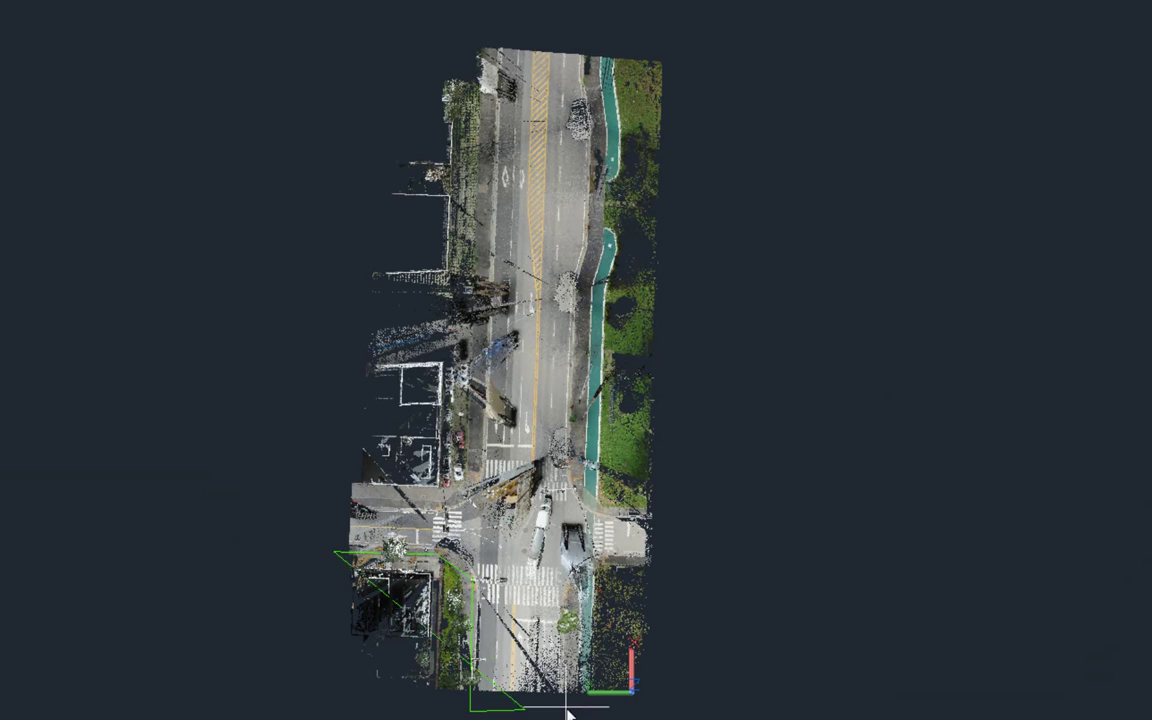
left_click(588, 692)
left_click(587, 568)
left_click(681, 566)
left_click(664, 503)
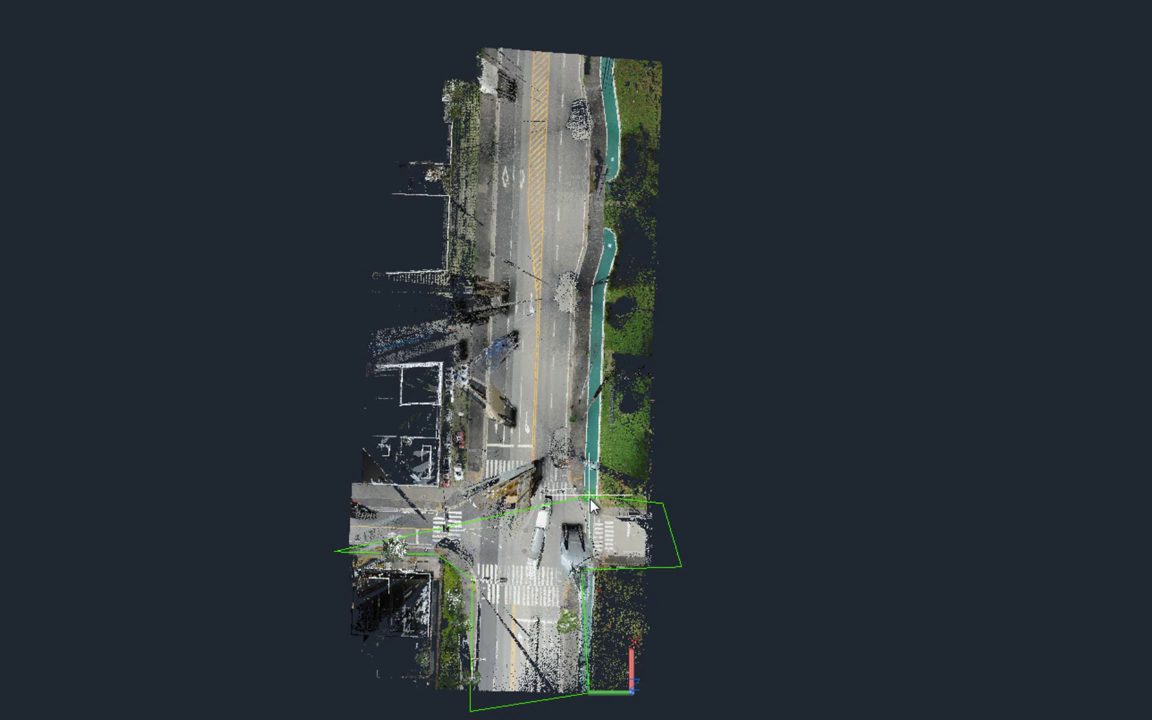
left_click(590, 504)
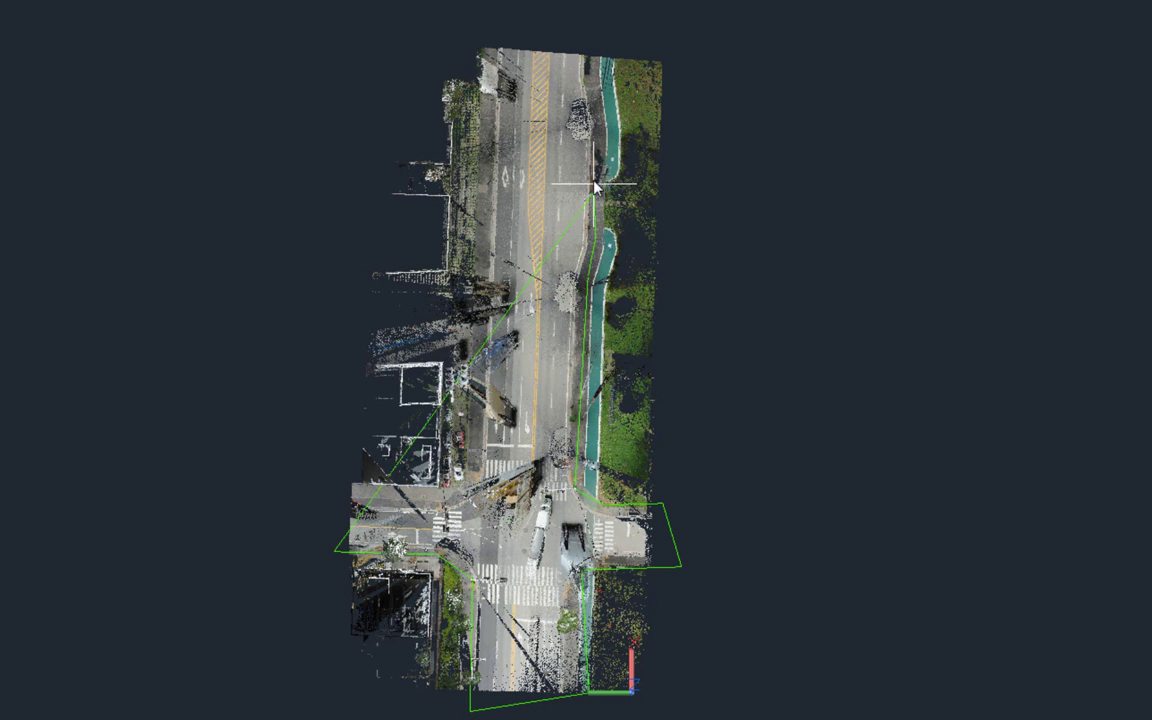
- Finish the boundary along the road's far end and left edge, crop the cloud, and tilt to check it
left_click(590, 36)
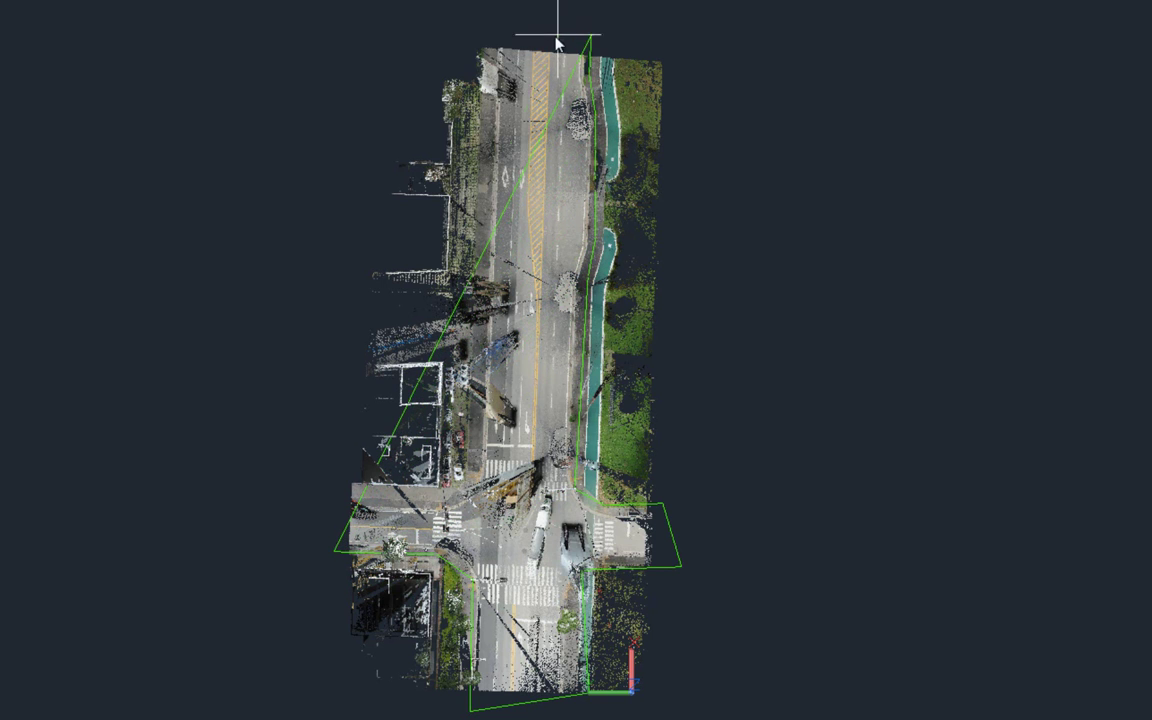
left_click(493, 37)
left_click(478, 358)
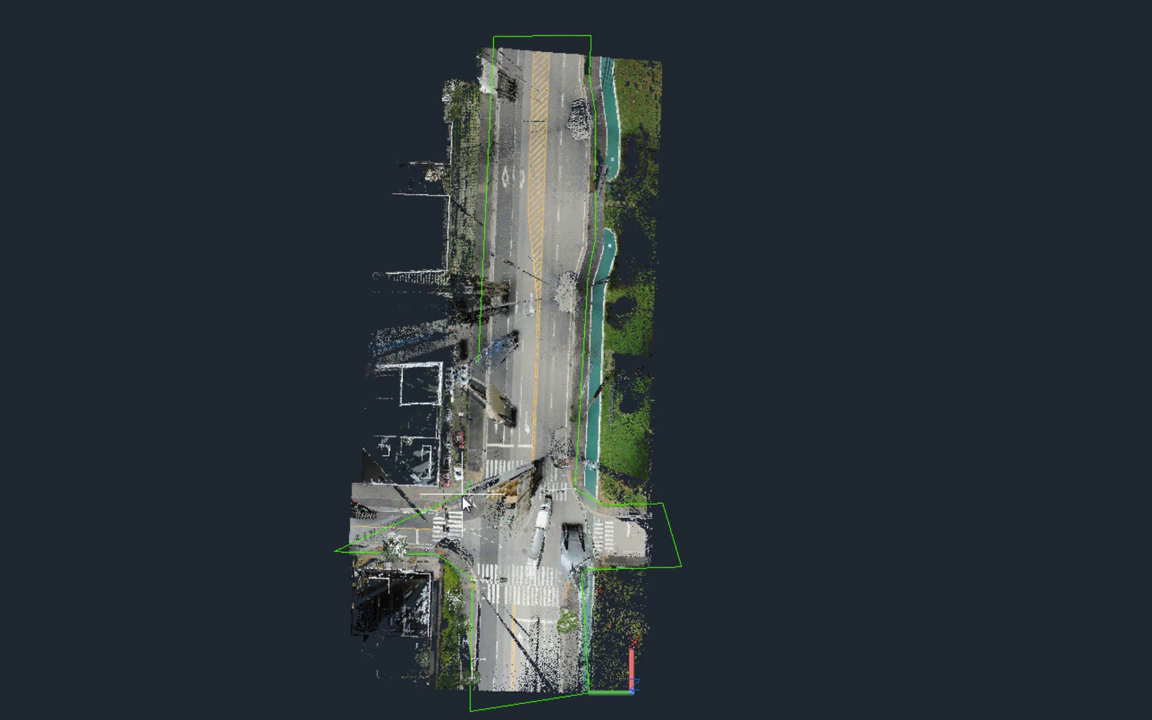
left_click(432, 490)
key("Return")
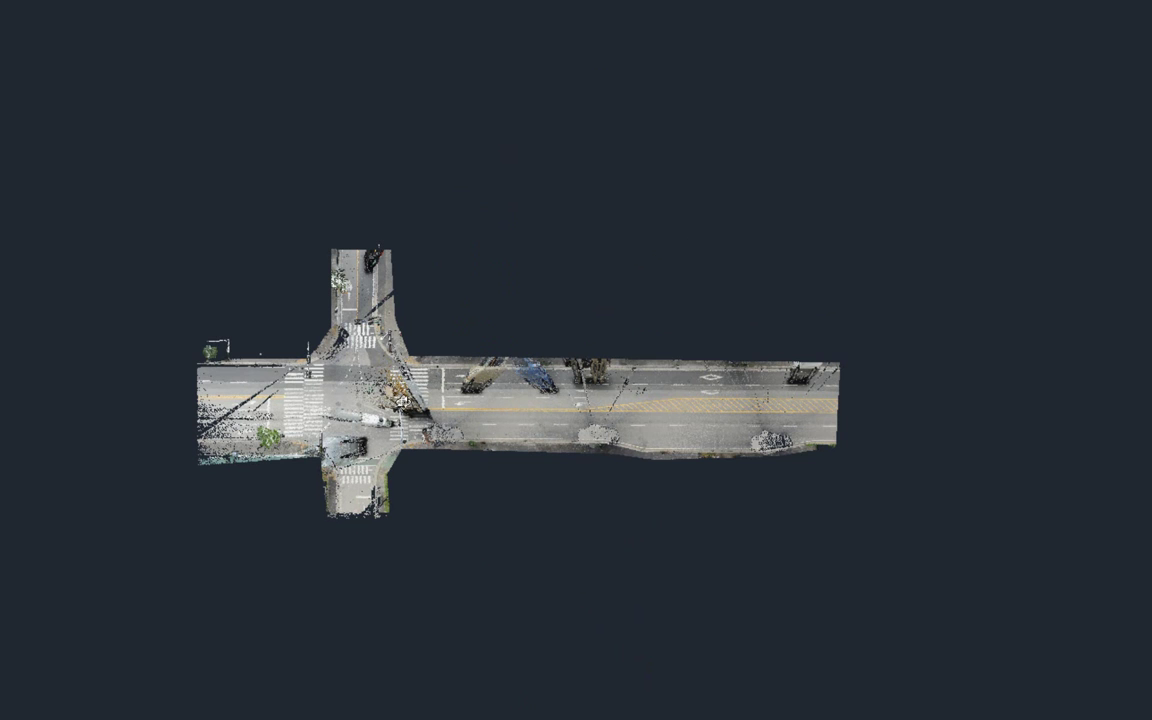
left_click_drag(403, 373, 417, 350)
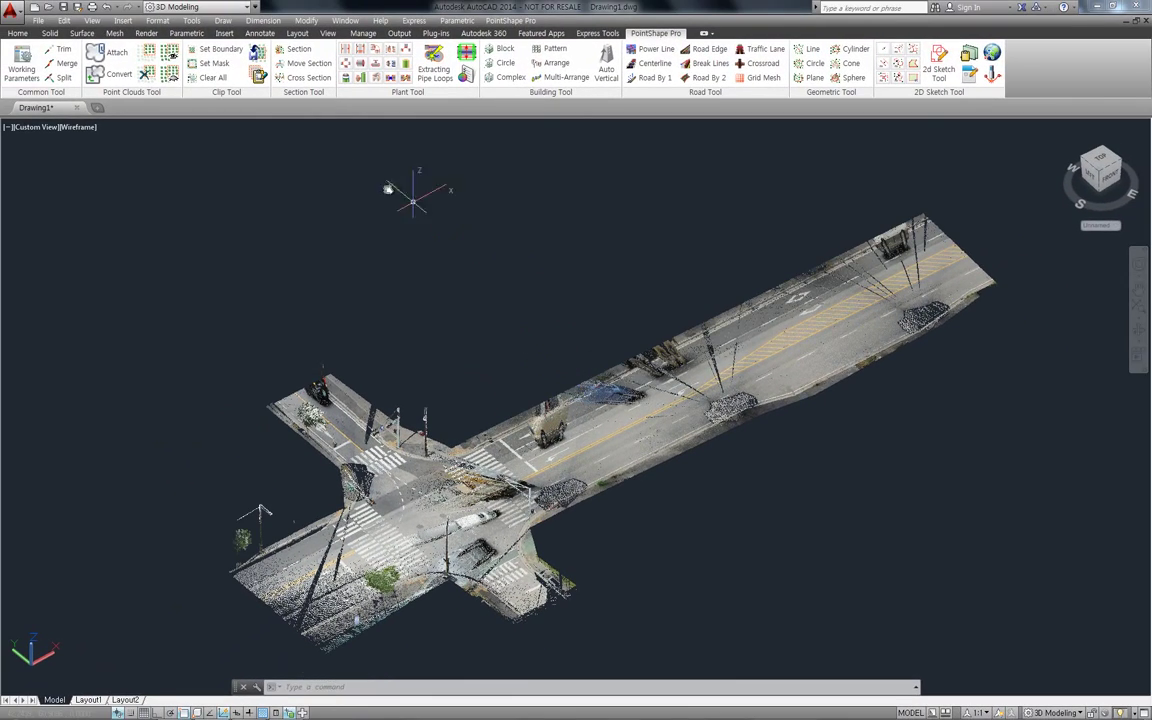
- Save the current clip state to the Clip Manager under the name Road
left_click(259, 75)
left_click(1012, 595)
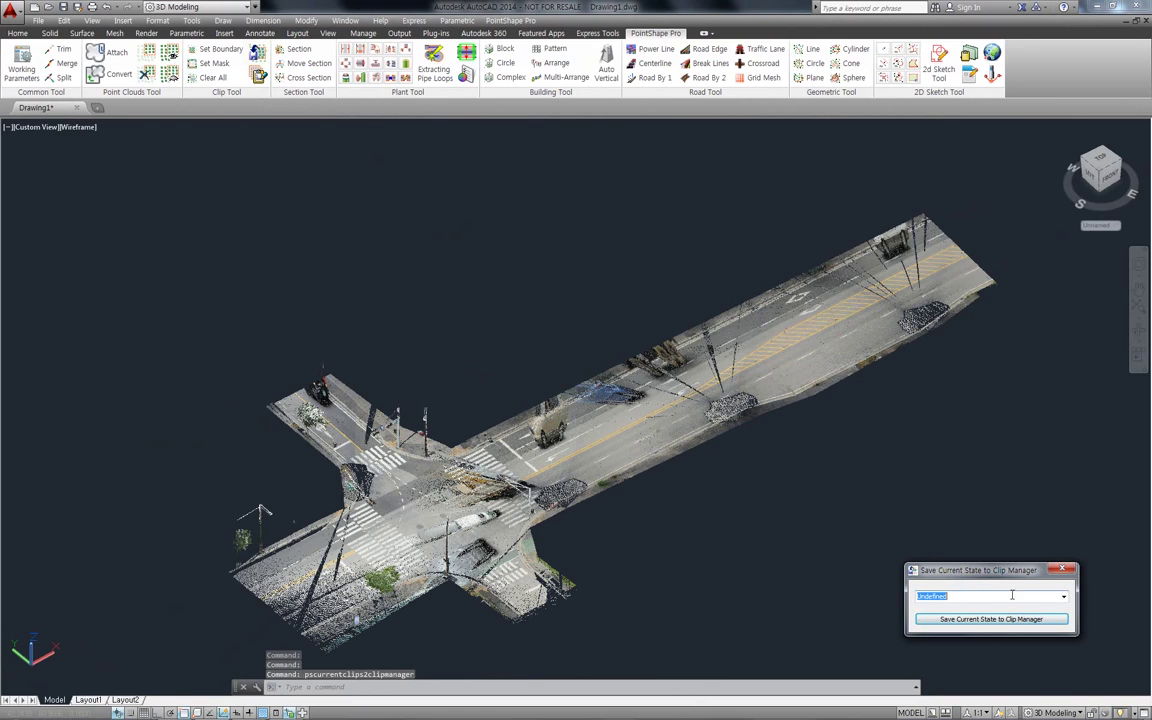
left_click(1061, 598)
left_click(950, 612)
- Clear all clips, then reapply the saved 3-Road state from the Clip Manager
left_click(216, 79)
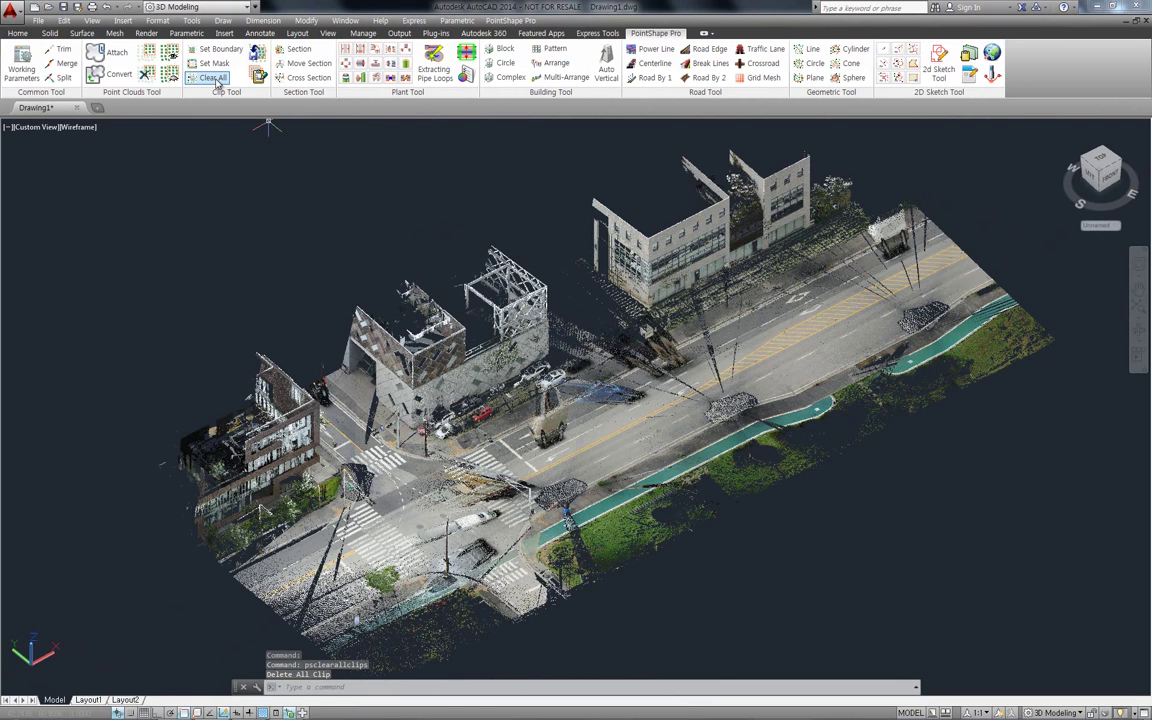
left_click(258, 75)
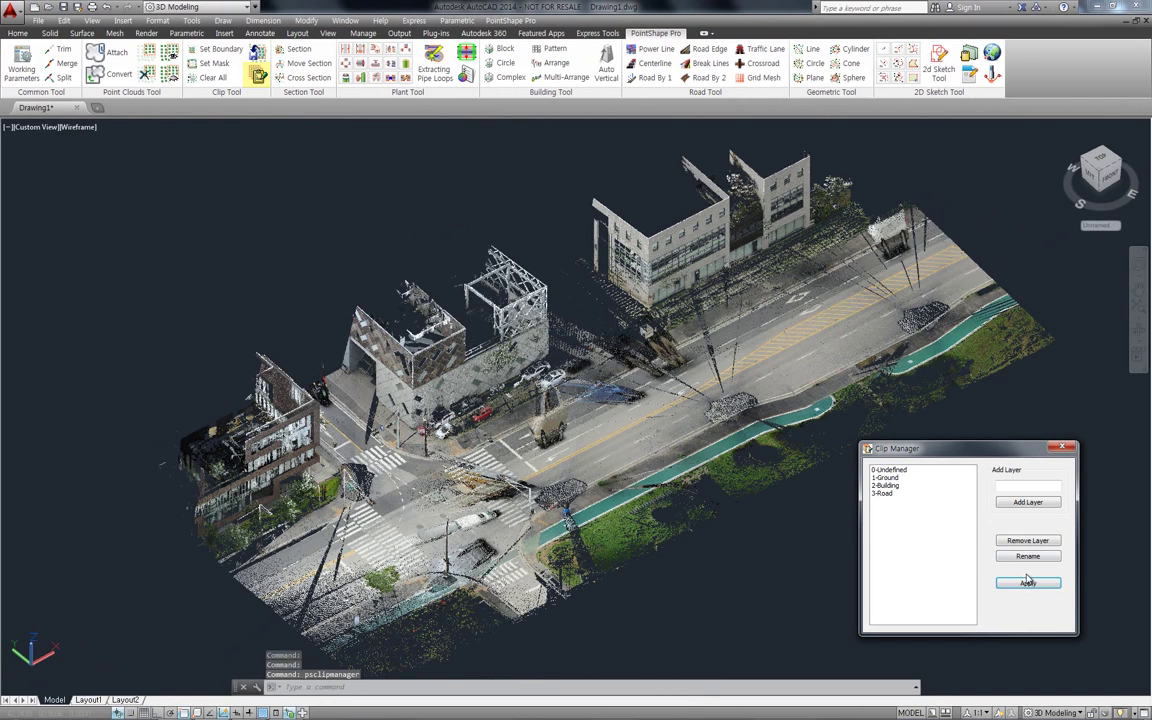
left_click(885, 493)
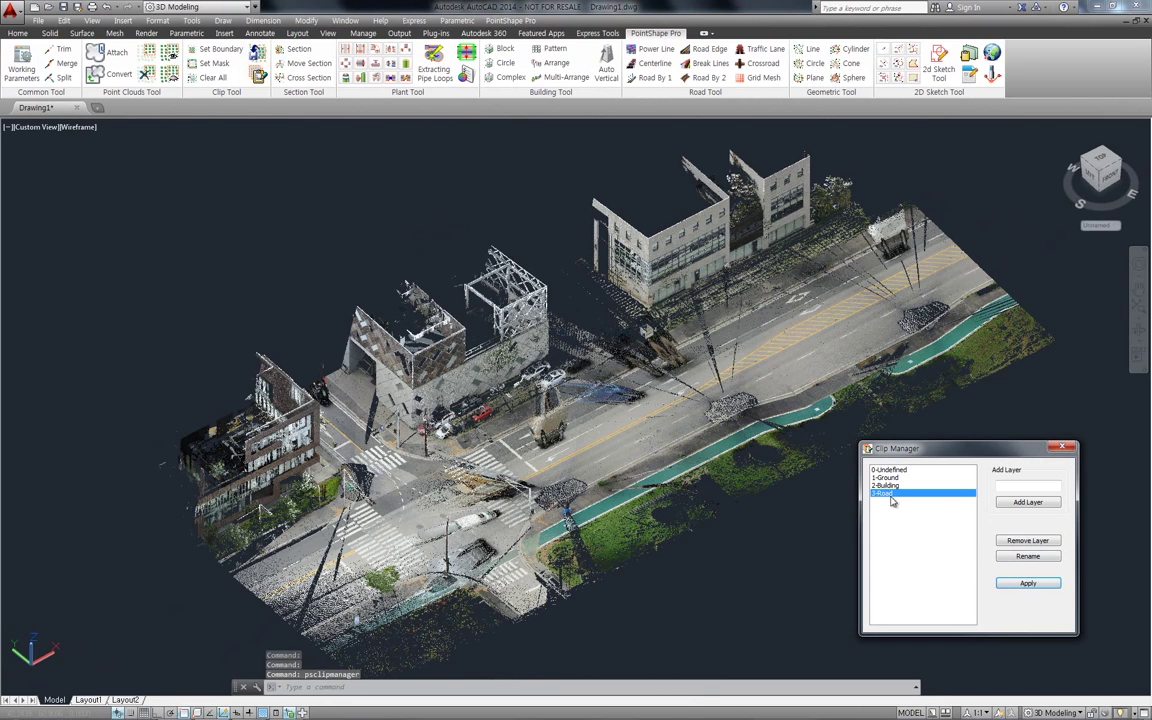
left_click(1020, 584)
left_click(1020, 585)
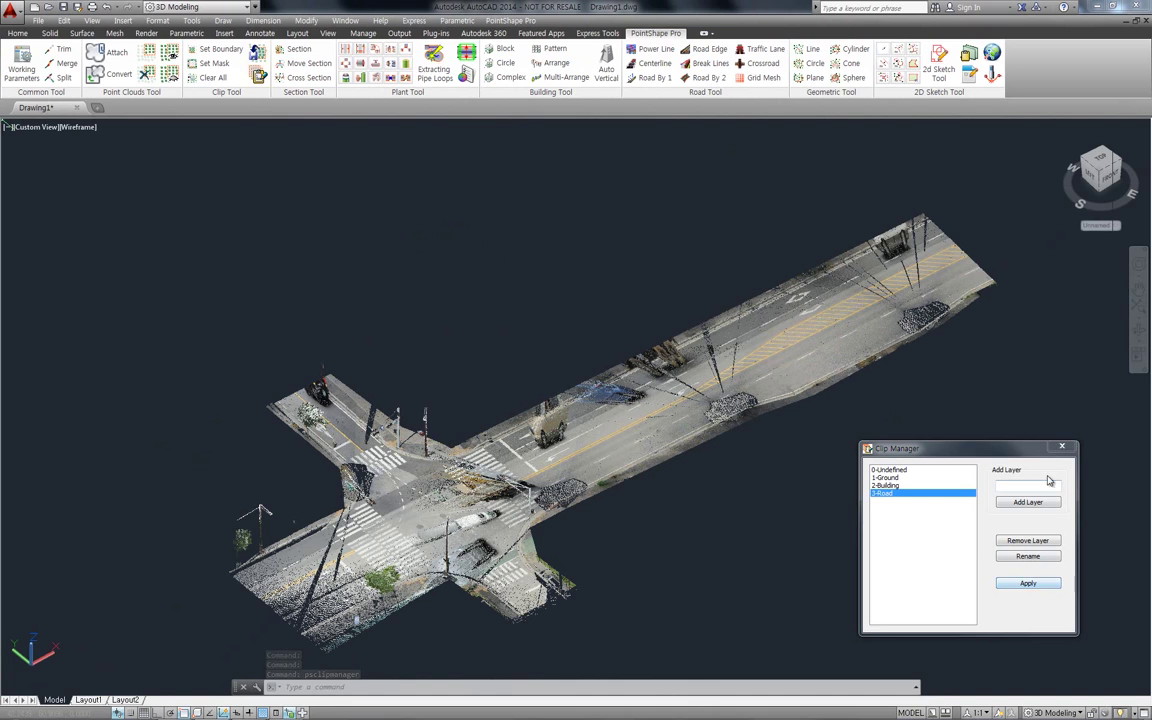